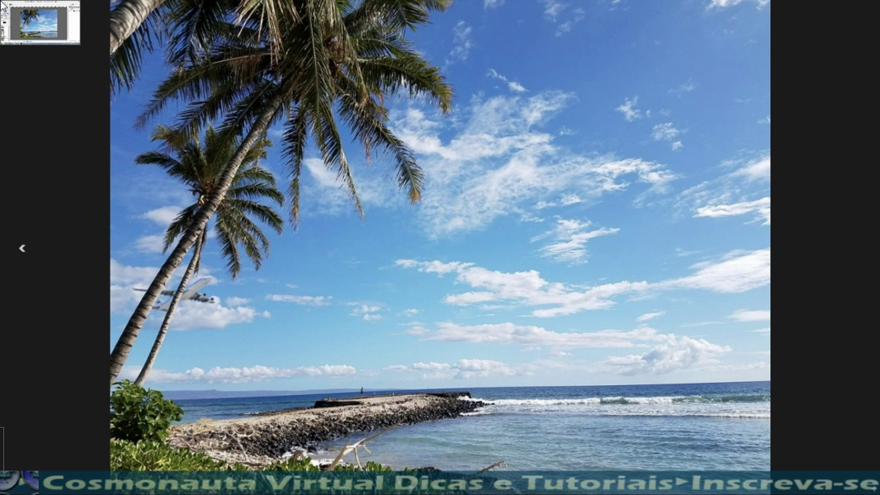
Switch to GIMP showing the single-layer 960x719 beach-day palm-tree photo
click(11, 10)
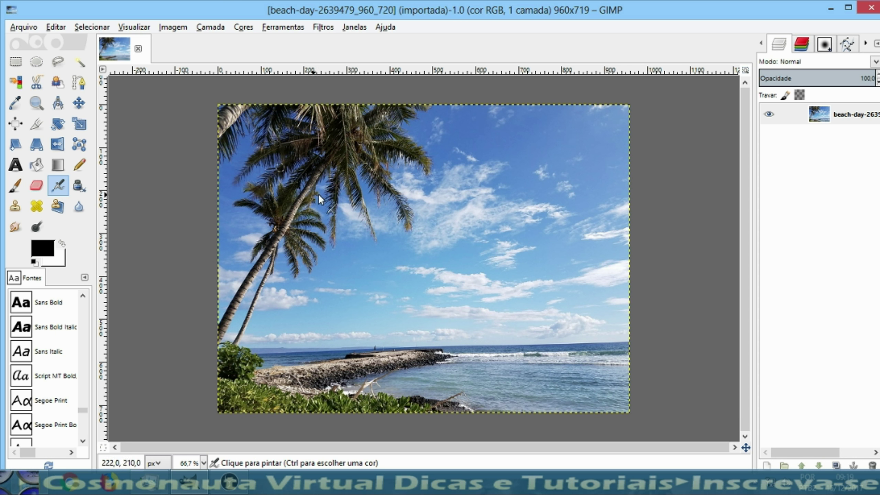
key(1)
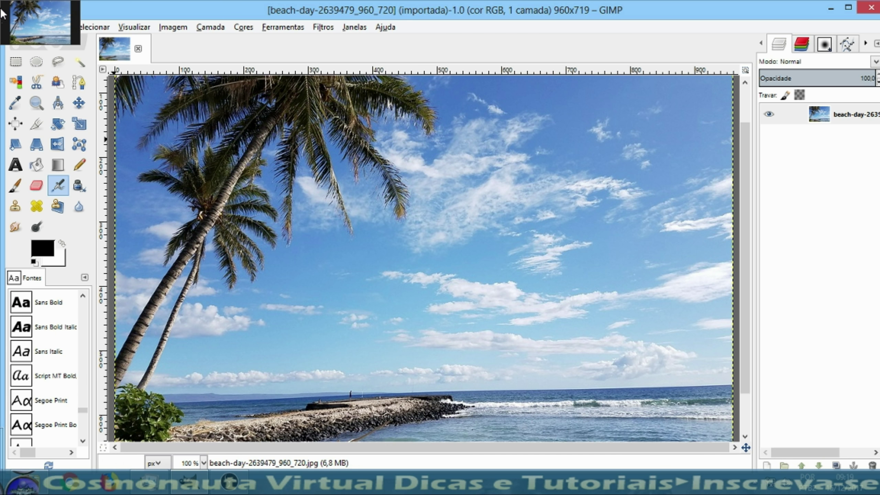
click(24, 27)
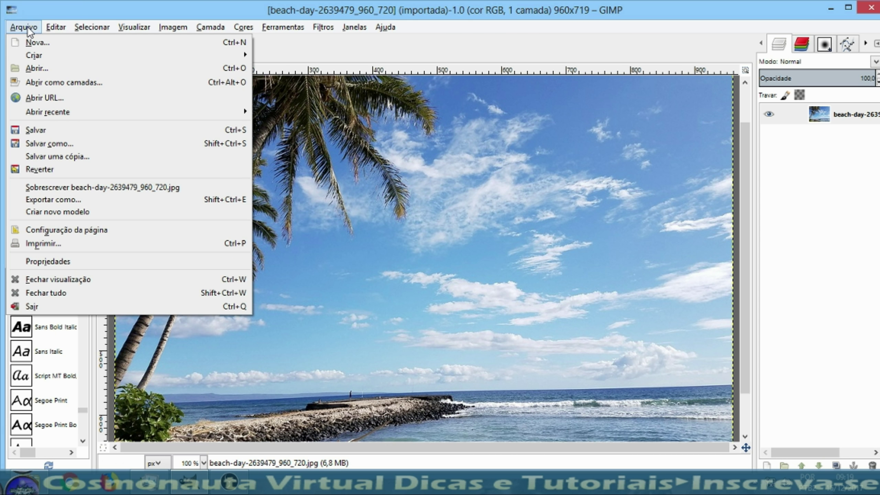
click(50, 85)
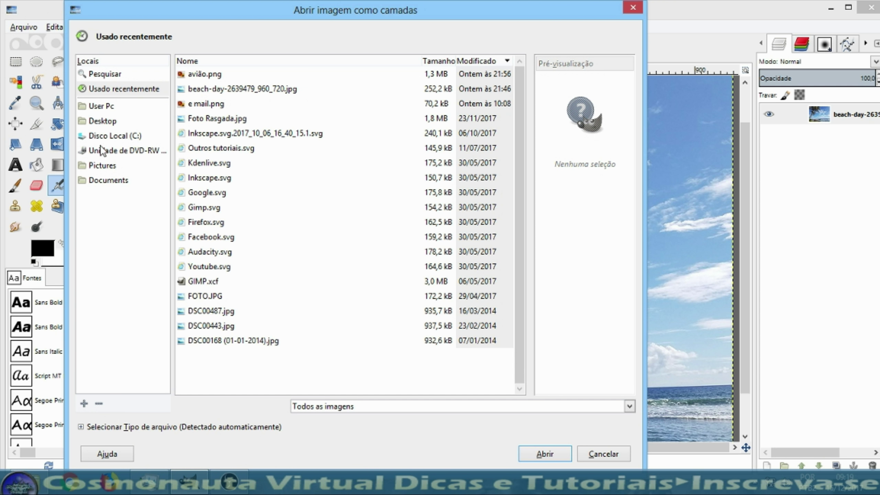
click(108, 179)
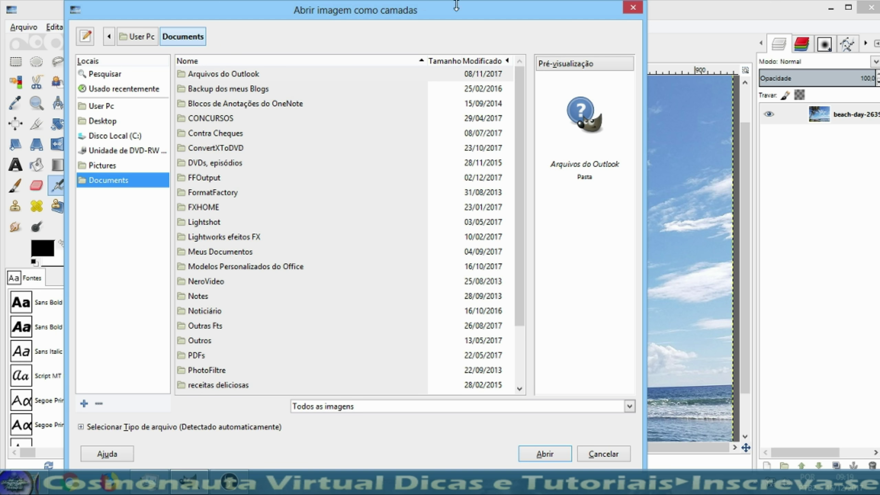
click(632, 7)
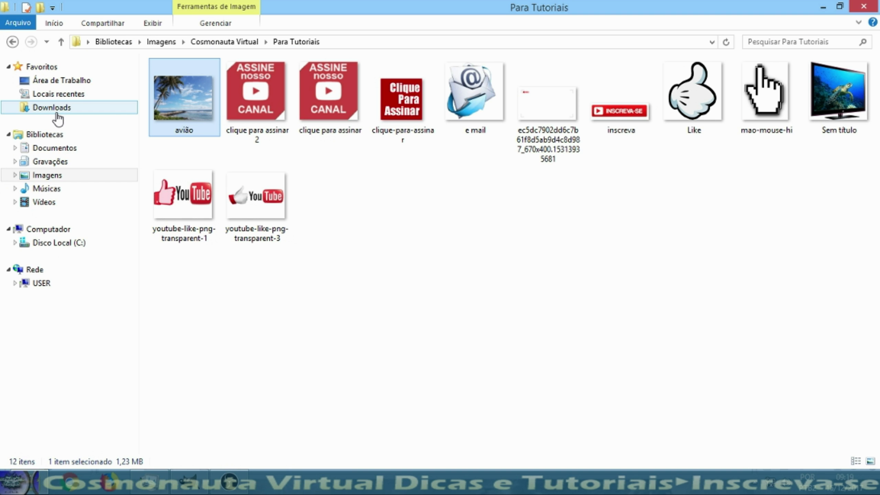
Drag plane-50893_960_720 from Downloads onto the GIMP canvas as a second layer
click(56, 108)
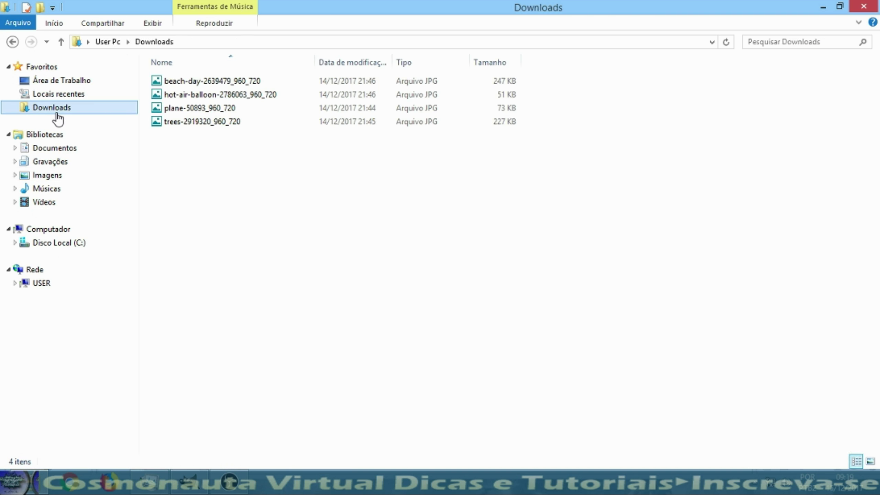
click(186, 108)
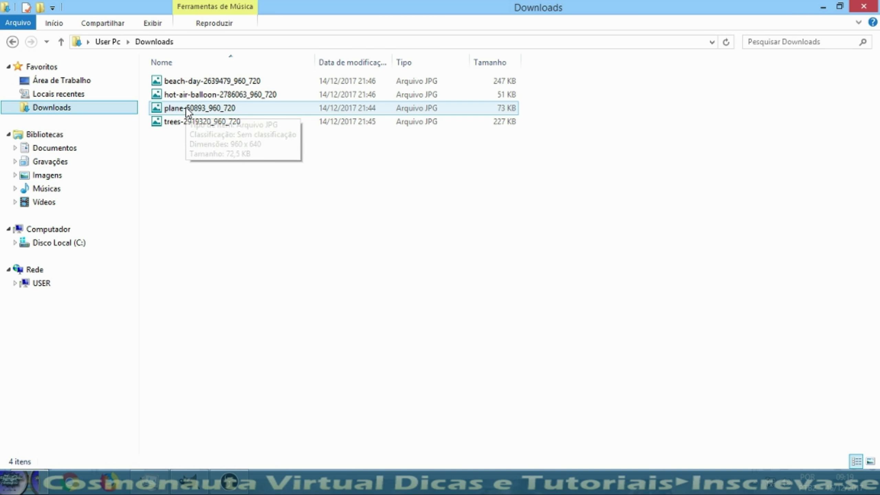
mouse_move(187, 110)
mouse_down()
mouse_move(268, 183)
mouse_move(190, 491)
mouse_move(317, 290)
mouse_up()
drag(428, 281, 430, 277)
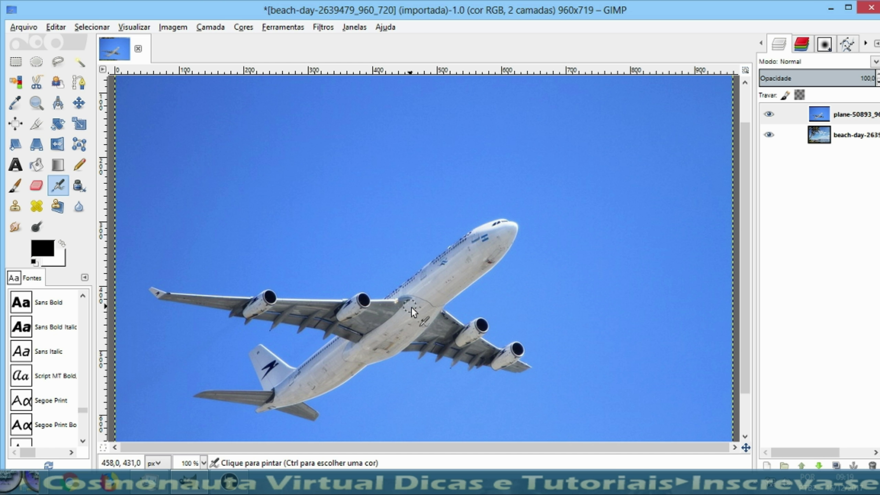
Scale the plane layer down to 443×295 px and apply it with Redimensionar
key(minus)
click(79, 125)
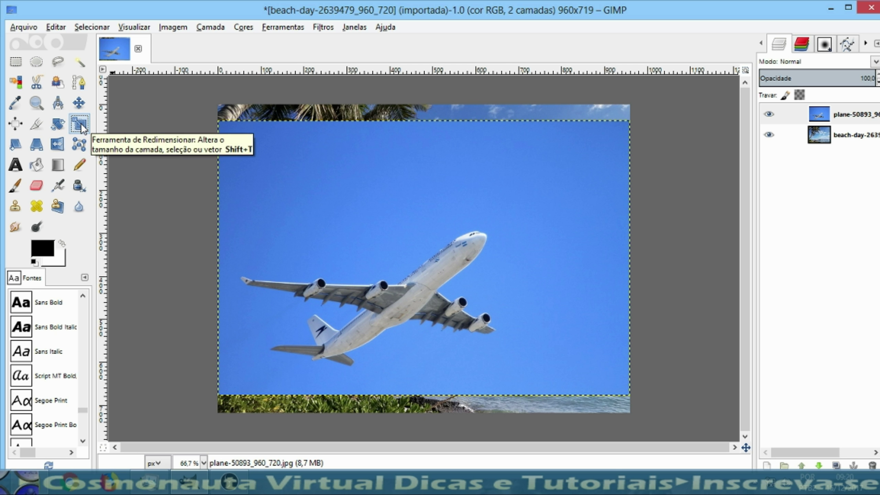
click(233, 129)
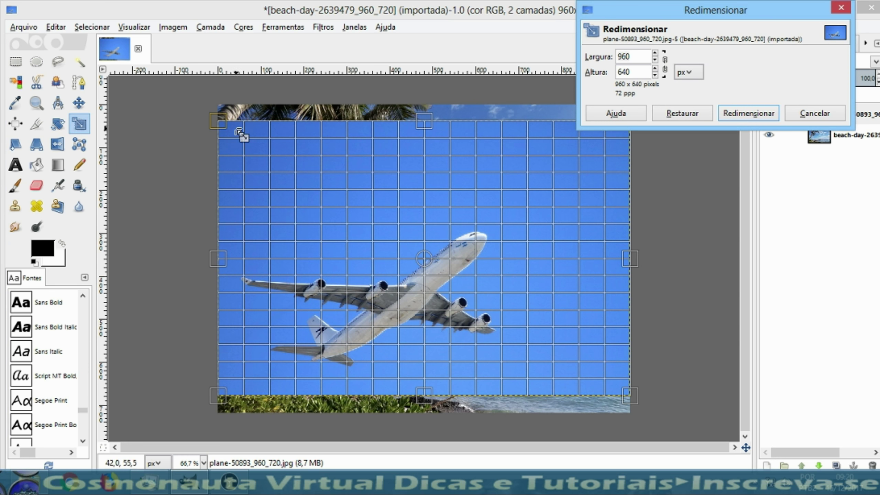
drag(267, 136, 490, 272)
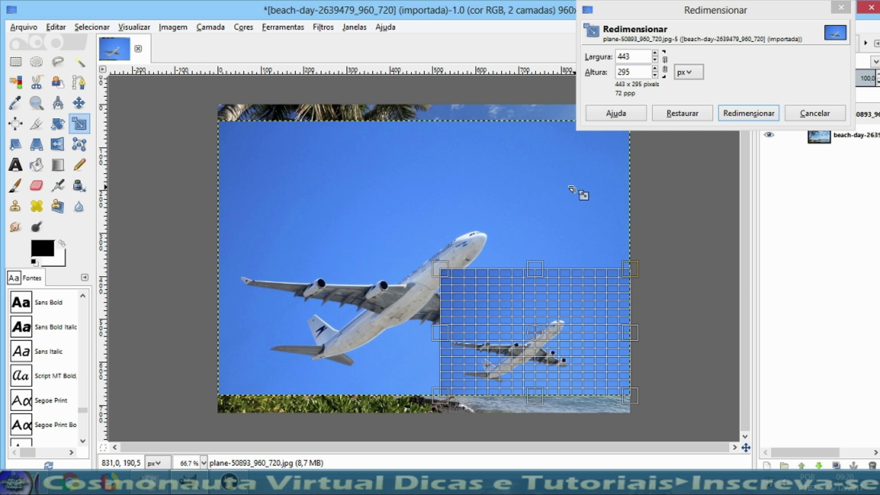
click(746, 113)
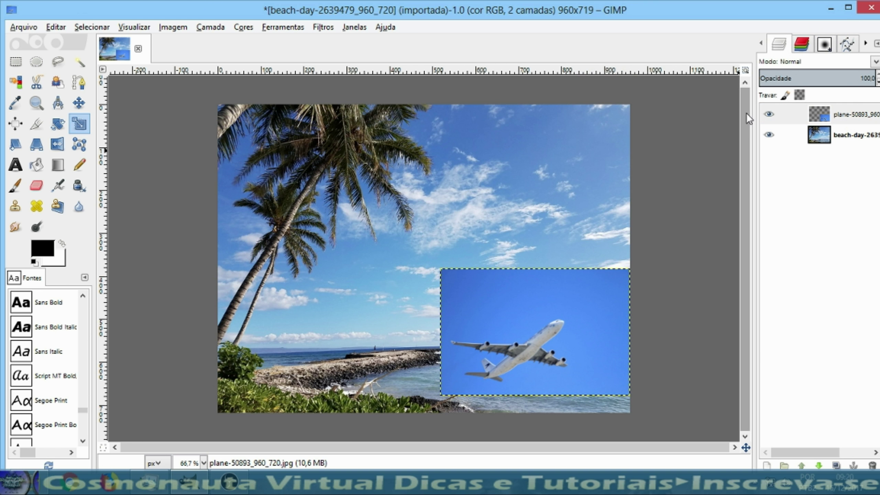
With the Move tool, drag the plane layer up and left toward the image centre
click(80, 107)
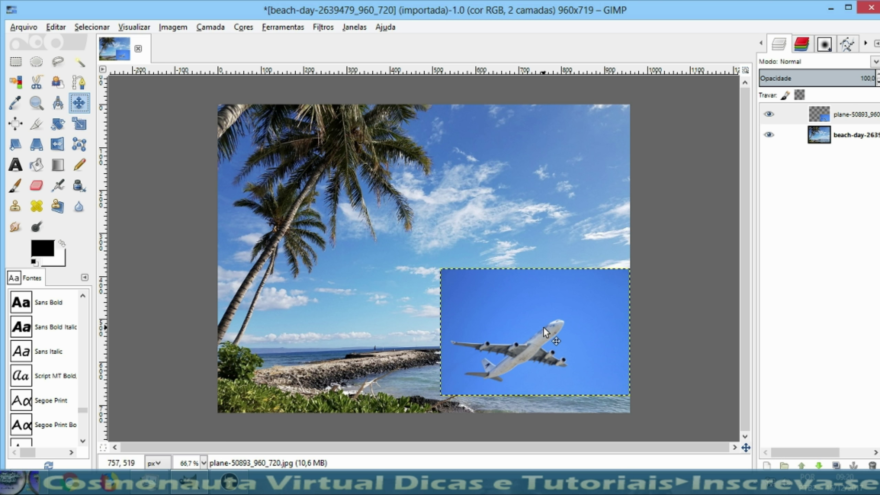
drag(543, 328, 444, 237)
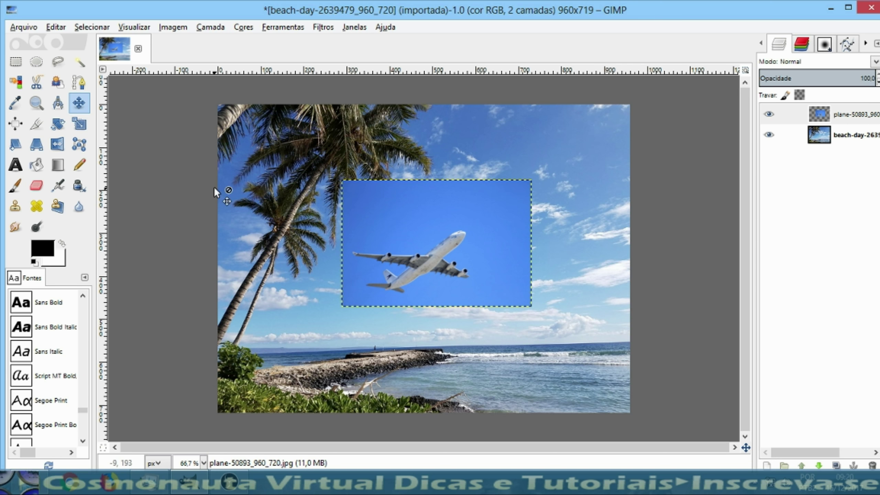
Select the plane photo's blue sky by colour and delete it
click(18, 85)
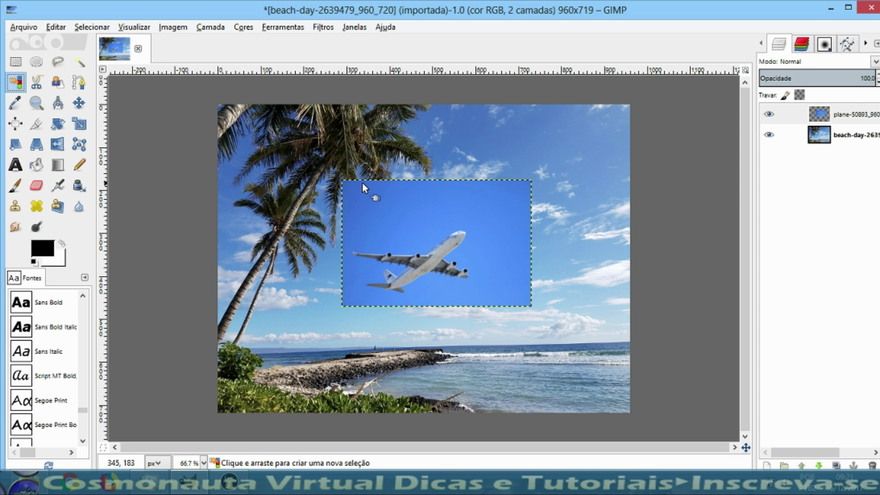
click(470, 214)
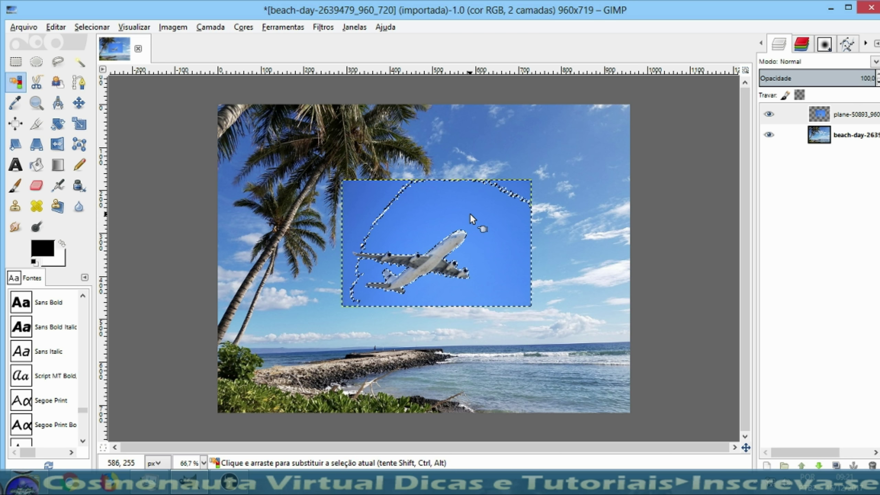
key(Delete)
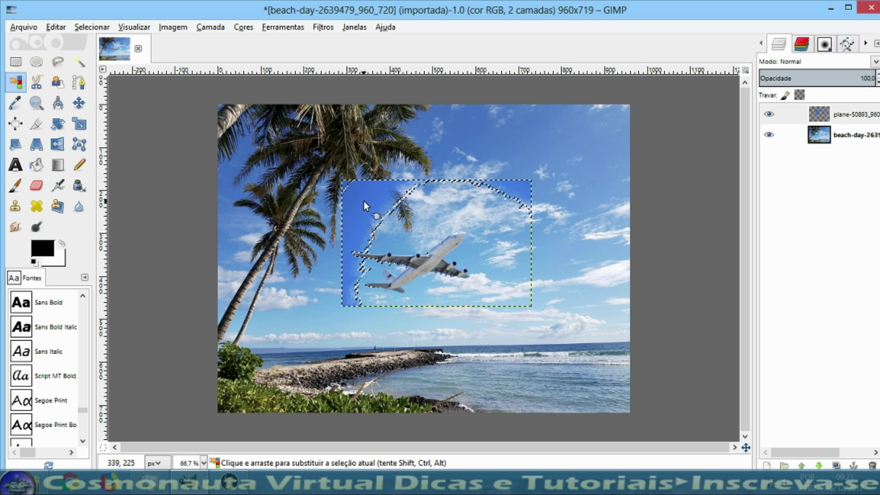
key(Delete)
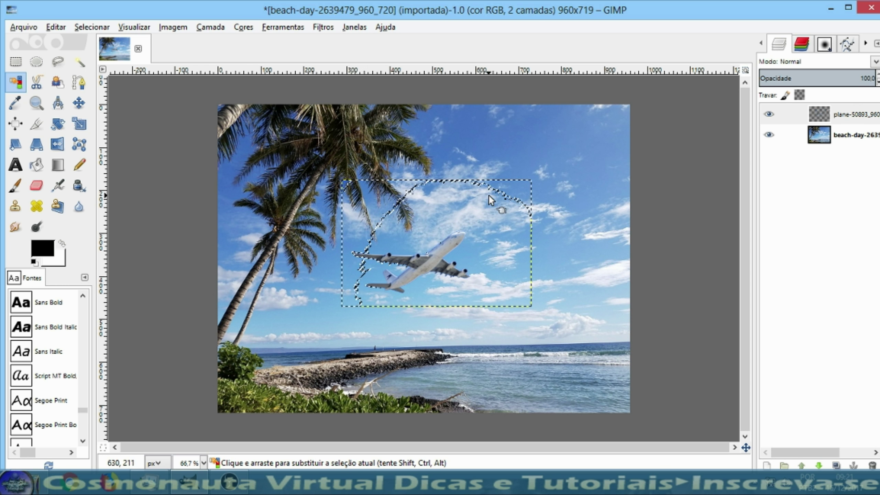
Clear the selection and reselect the plane layer's remaining pixels with a wider colour threshold
click(492, 188)
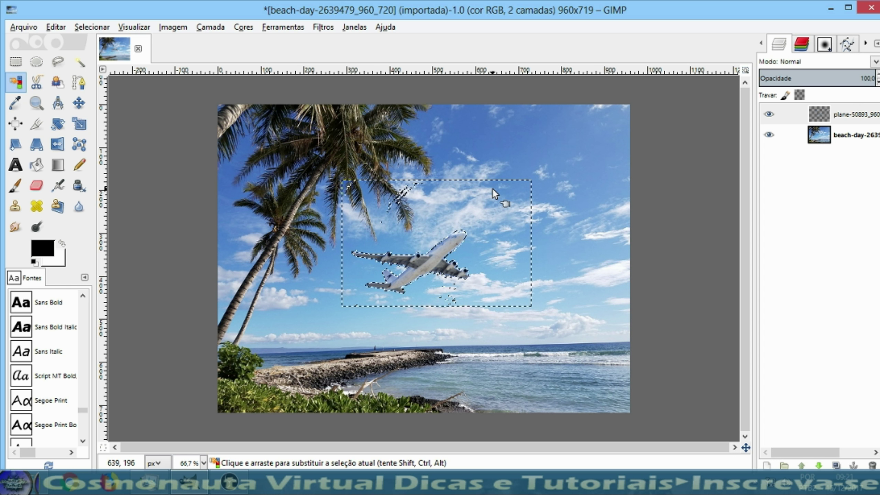
key(shift+ctrl+a)
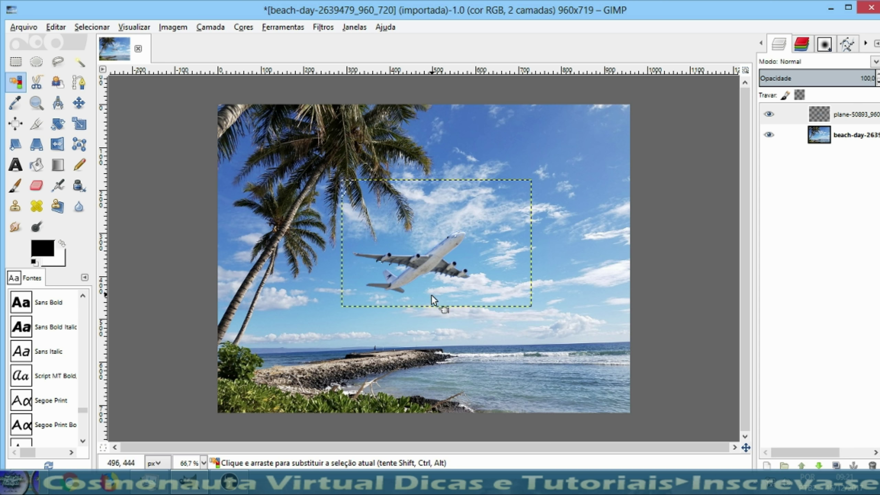
click(373, 266)
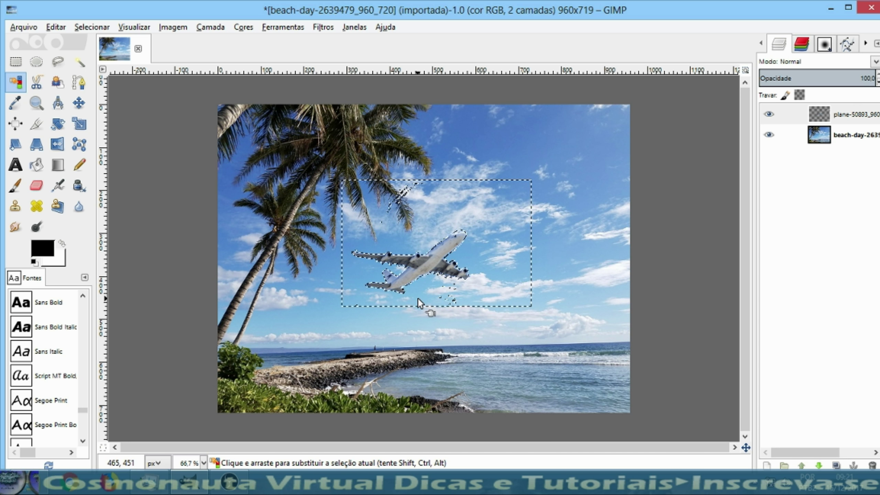
drag(403, 194, 420, 202)
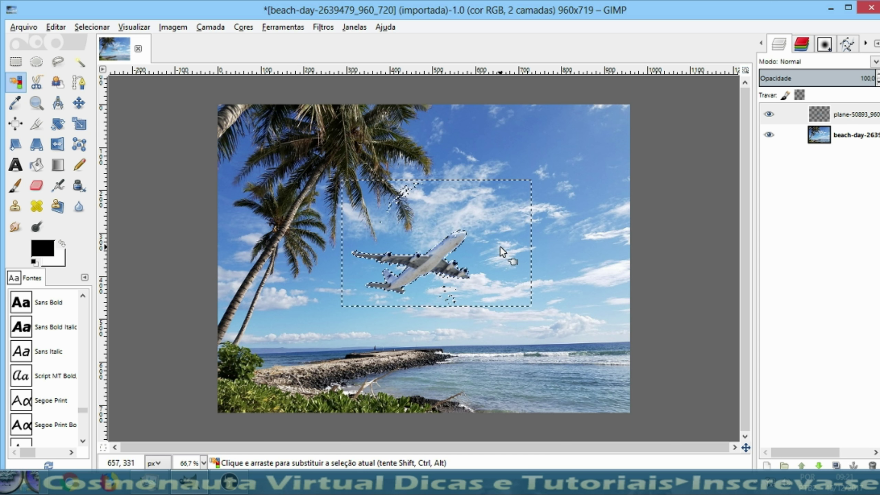
Hide the beach-day layer and clear the selection around the cut-out plane
right_click(820, 115)
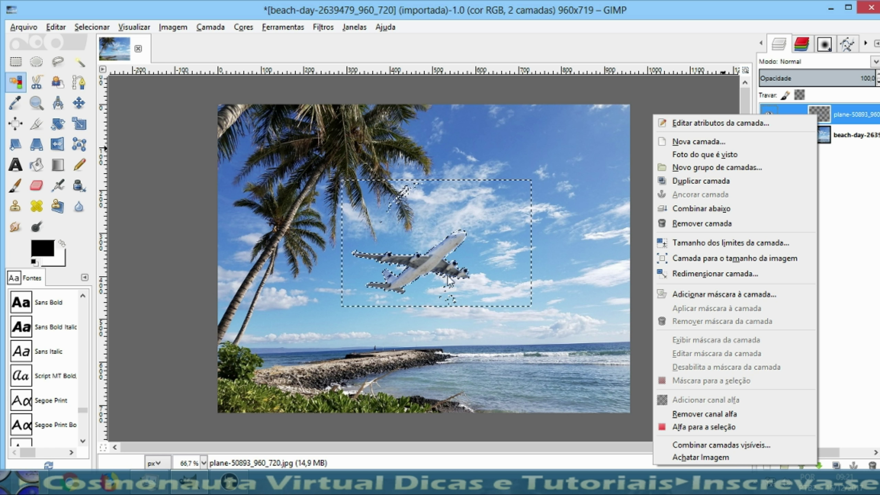
click(661, 89)
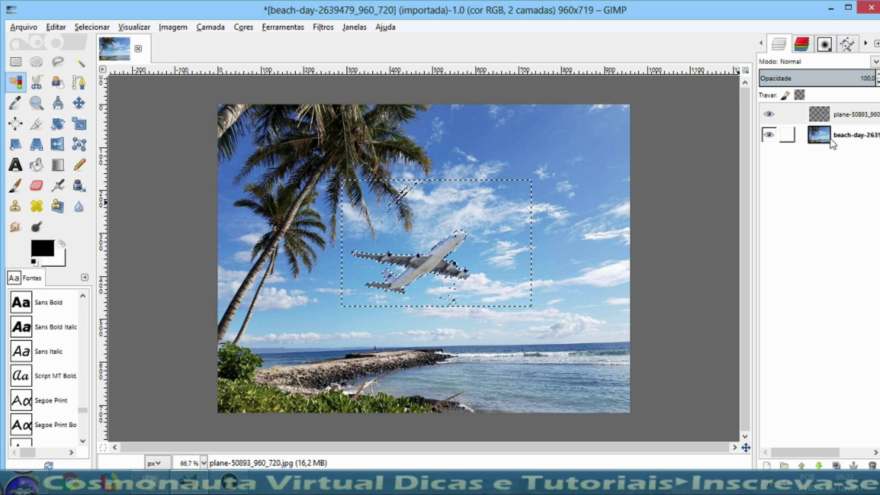
click(768, 135)
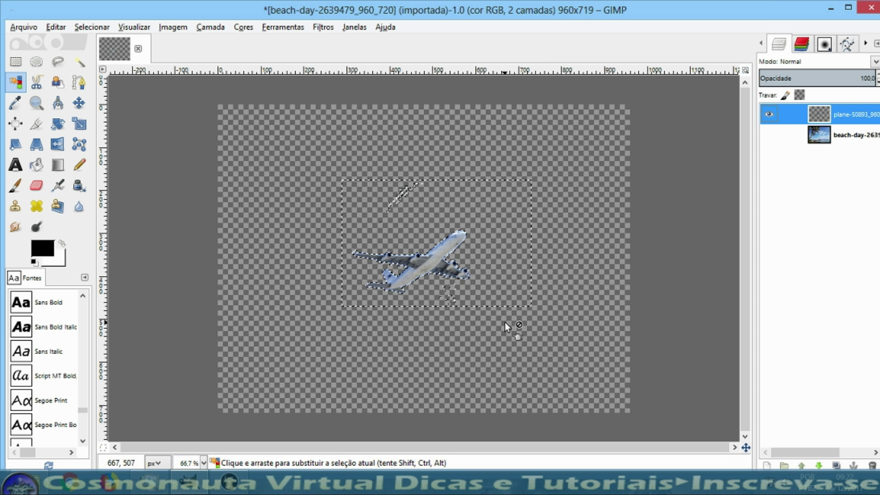
click(102, 26)
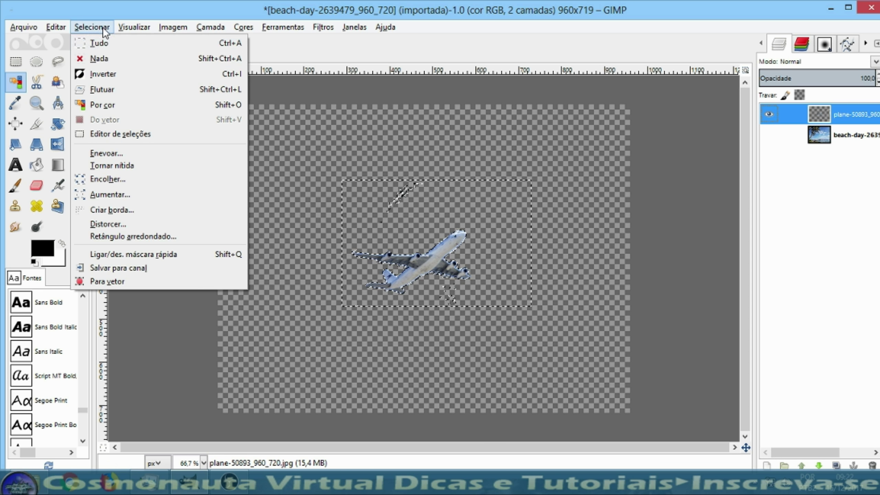
click(99, 58)
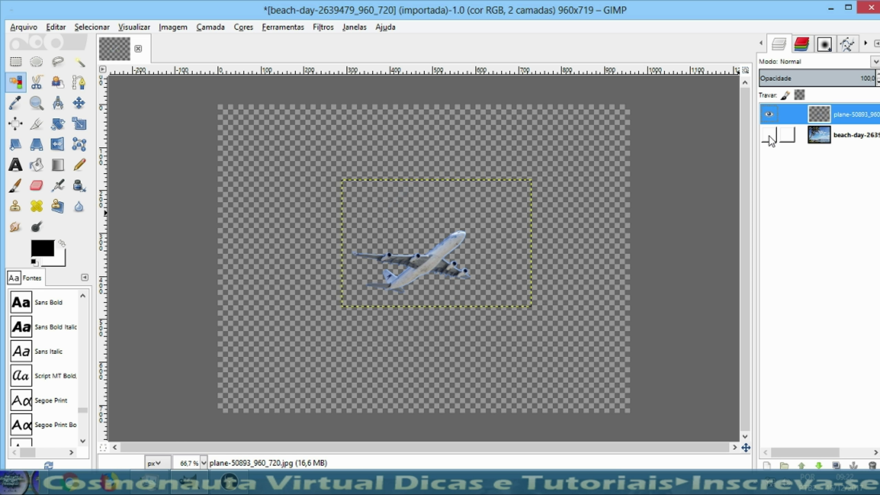
Toggle the beach-day layer's visibility off and back on to check the cut-out plane
click(769, 135)
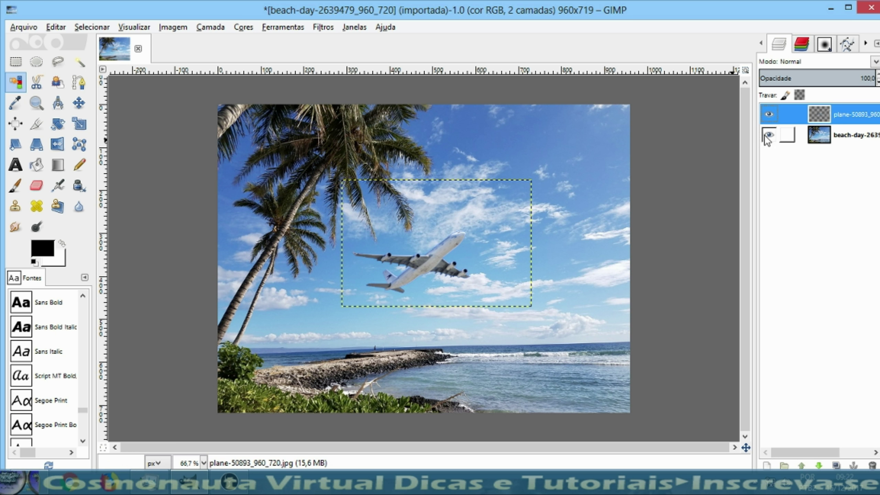
click(768, 136)
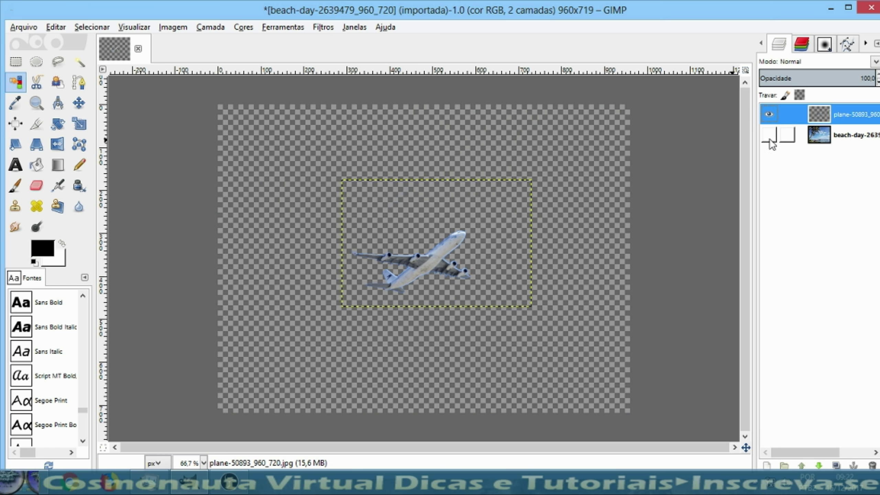
click(768, 135)
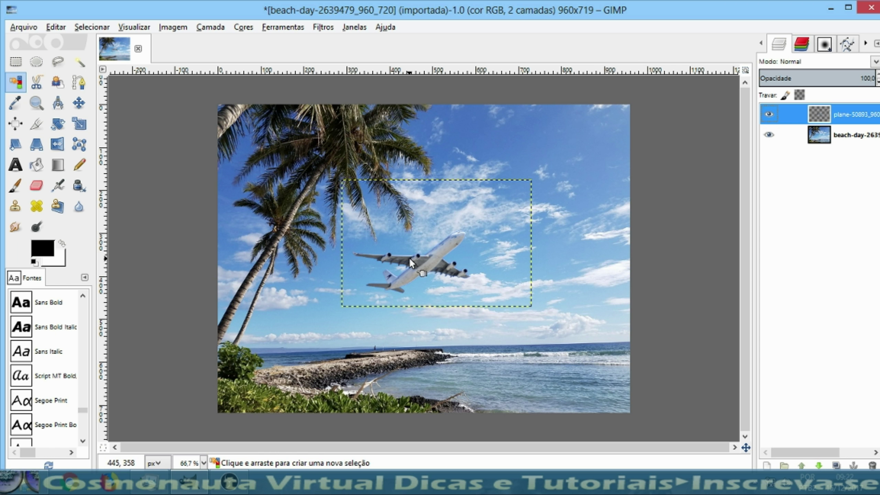
click(79, 124)
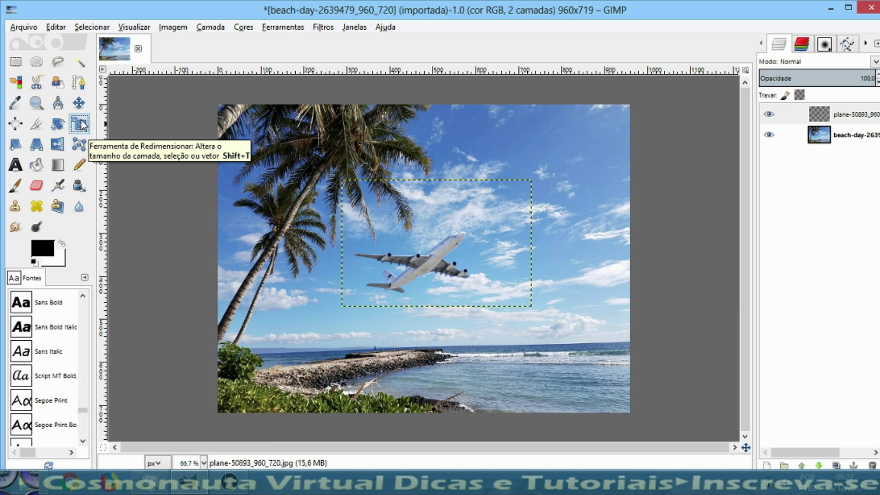
Scale the airplane to about 292×195 px and move it toward the palm trees
click(398, 211)
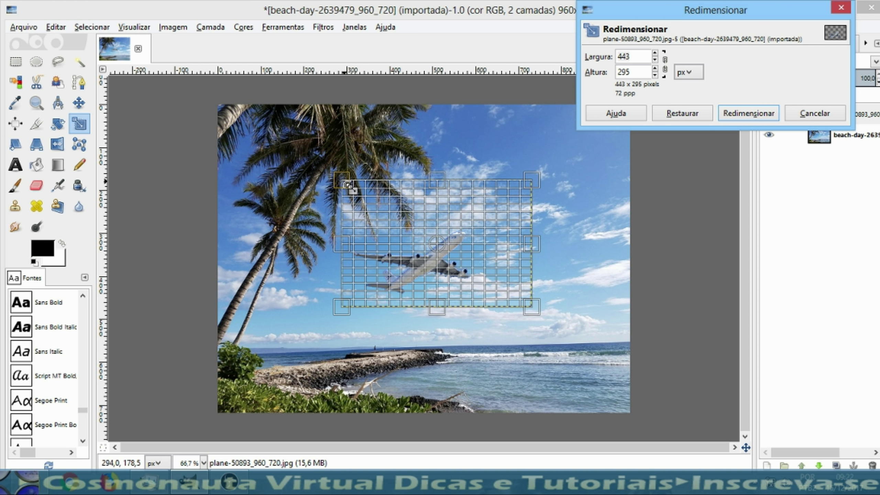
drag(347, 185, 412, 227)
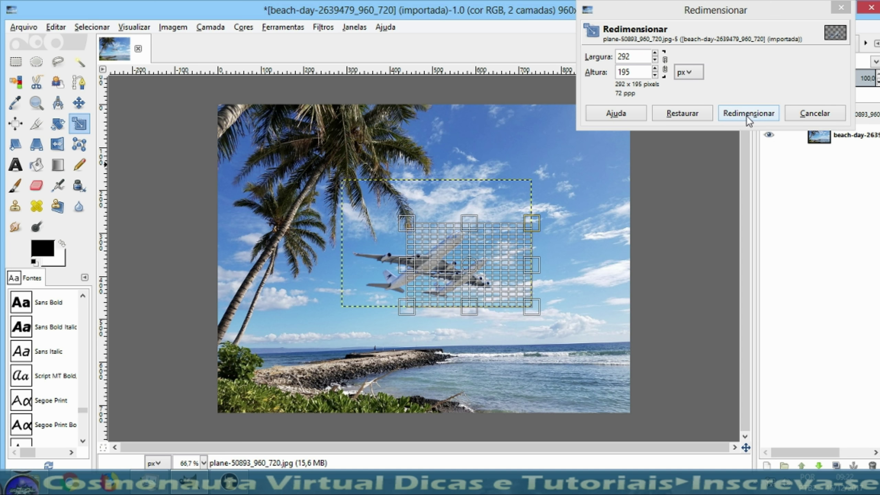
click(745, 115)
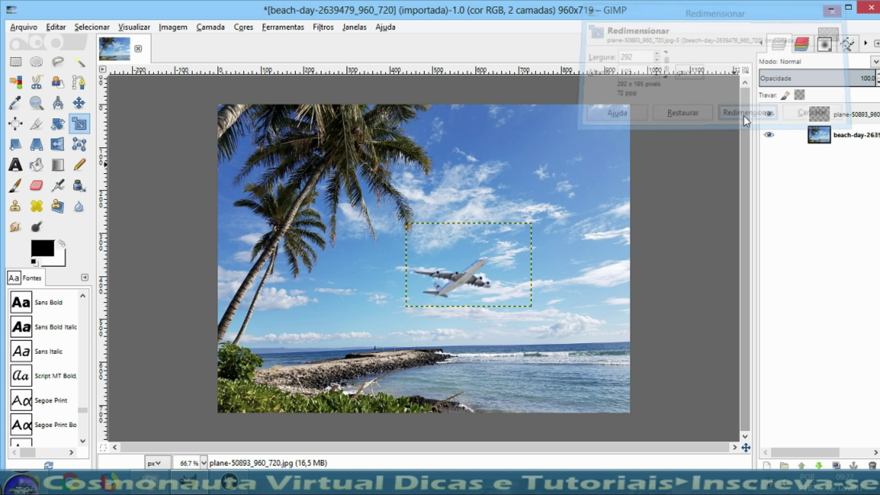
click(84, 100)
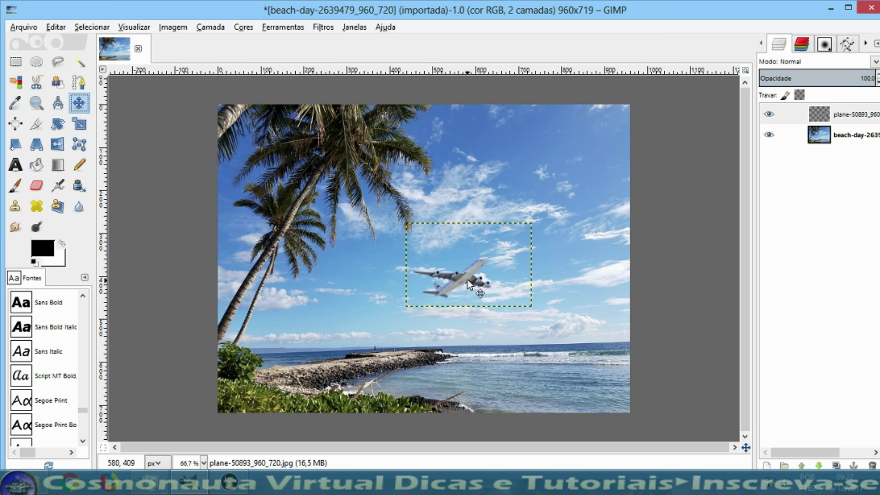
mouse_move(466, 279)
mouse_down()
mouse_move(313, 273)
mouse_move(282, 288)
mouse_up()
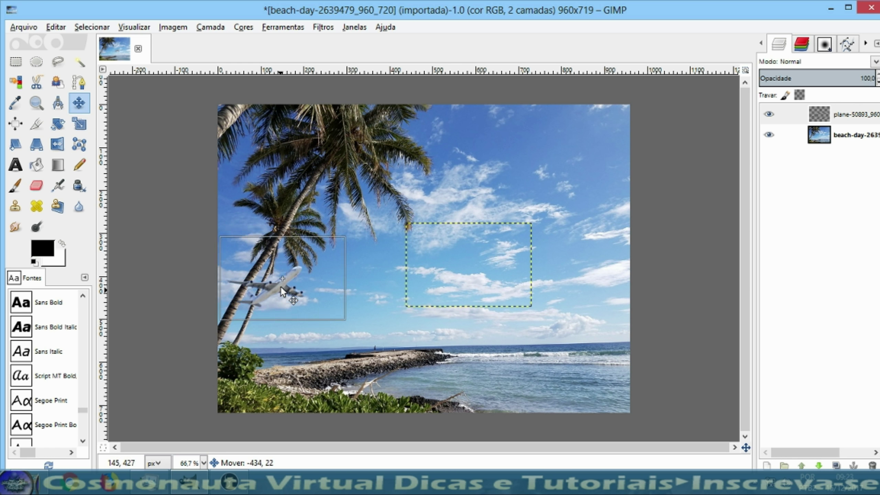
drag(281, 288, 375, 289)
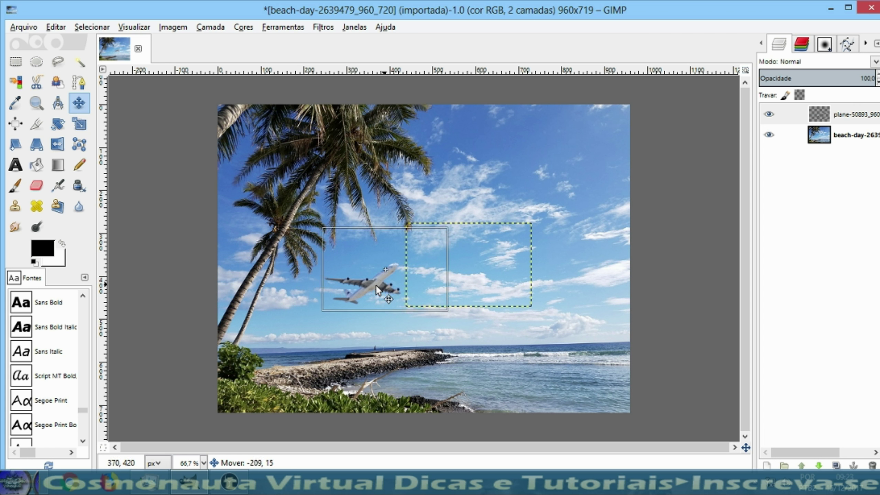
Shrink the airplane further to 238×143 px and place it beside the palm trunks
click(82, 125)
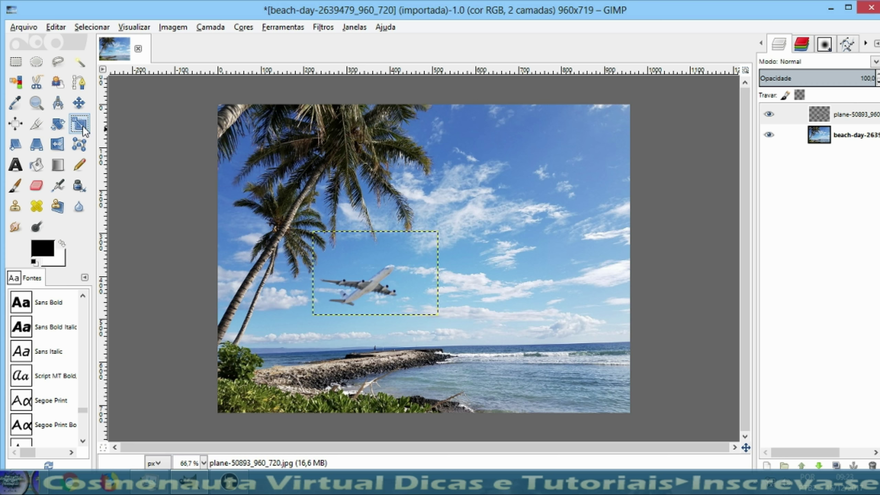
click(316, 236)
drag(315, 237, 346, 260)
key(Return)
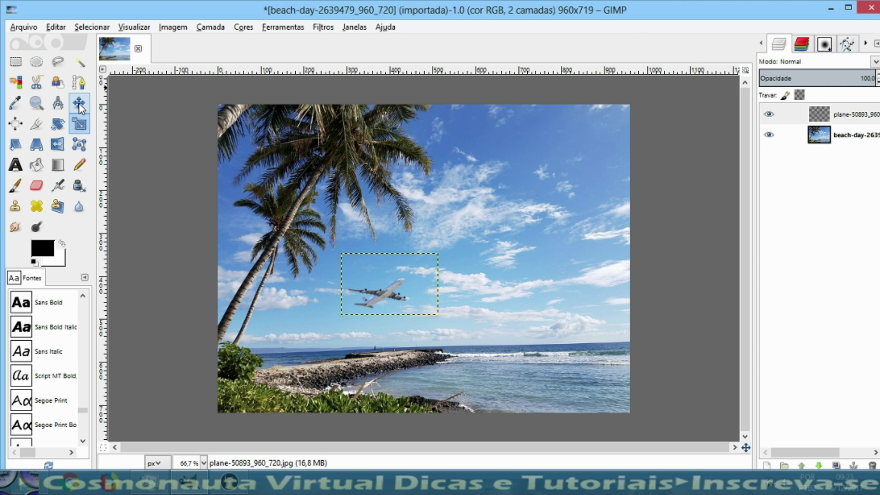
click(80, 103)
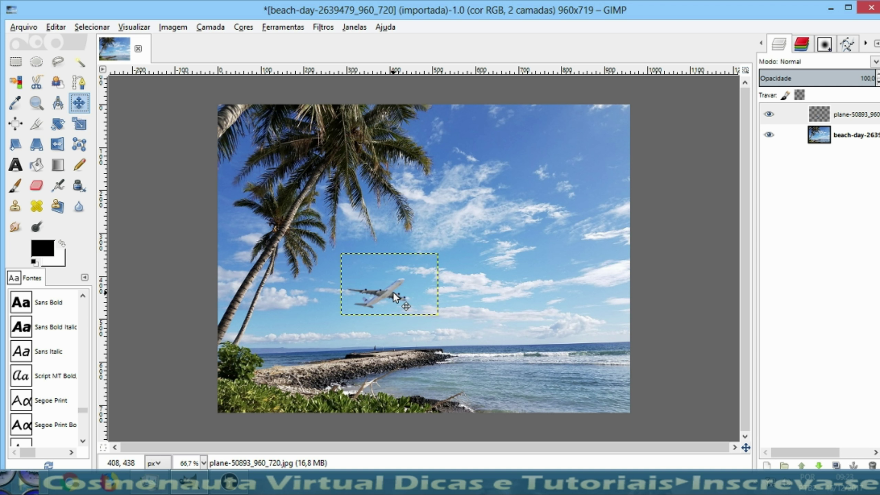
drag(393, 291, 279, 281)
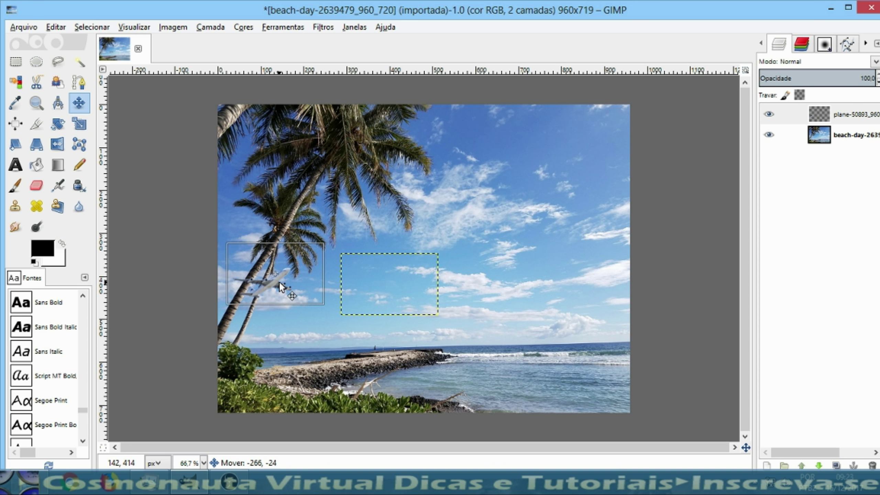
drag(279, 280, 276, 282)
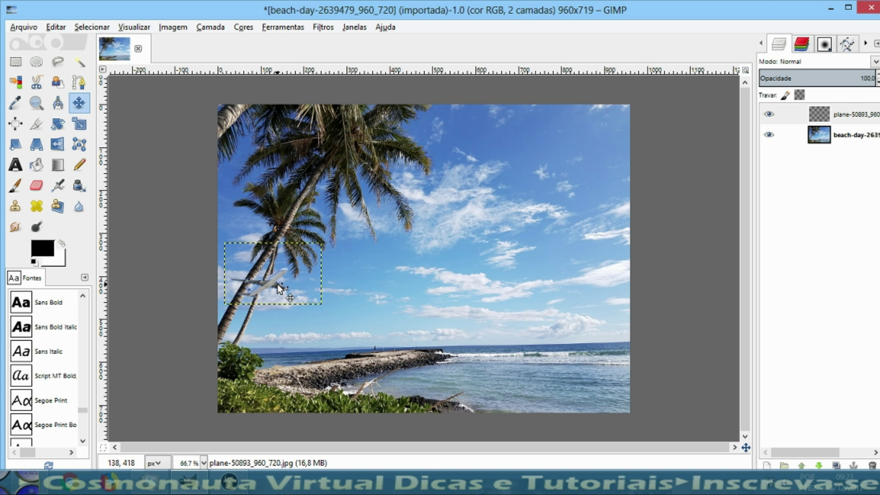
drag(277, 283, 276, 286)
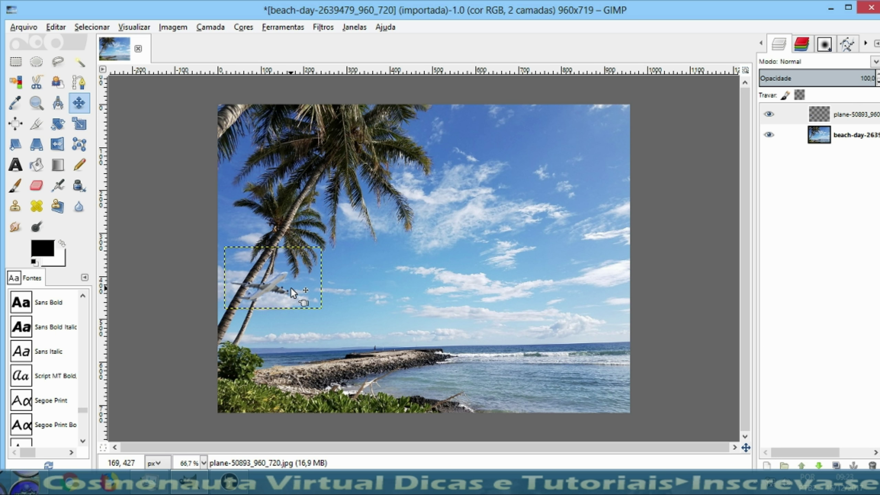
scroll(290, 287, up, 2)
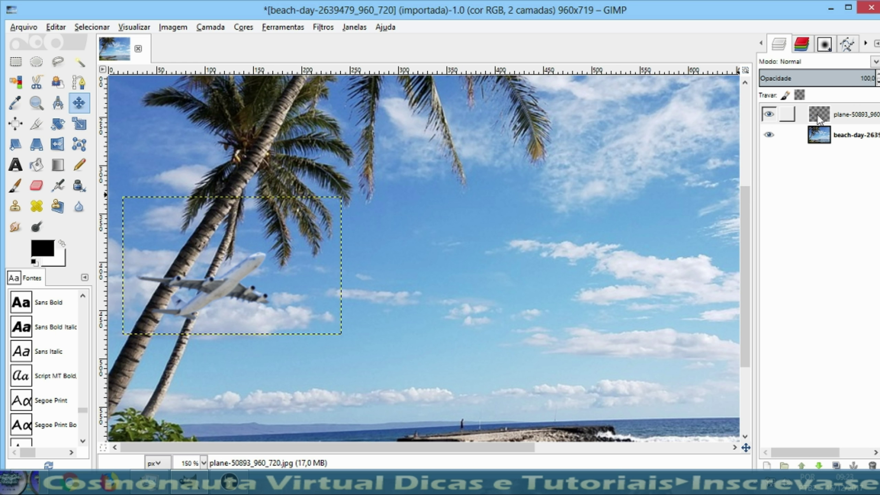
Hide the airplane layer and set Free Select to Add to current selection mode
click(769, 114)
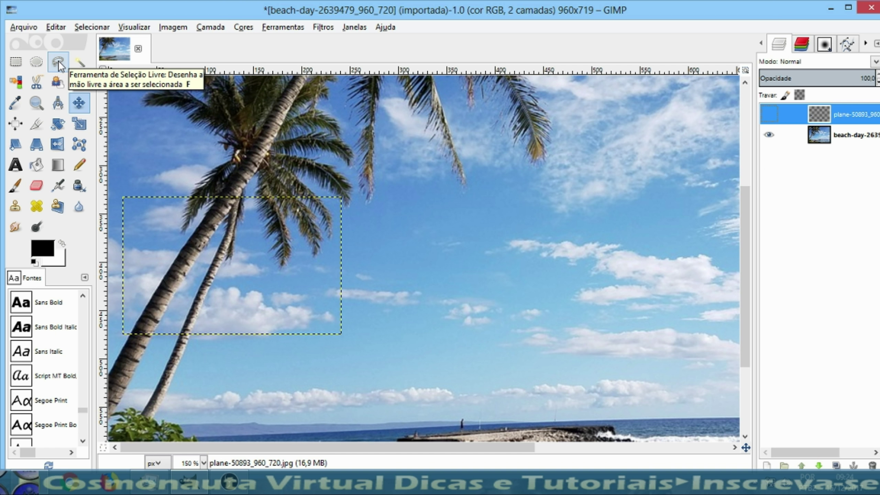
click(58, 63)
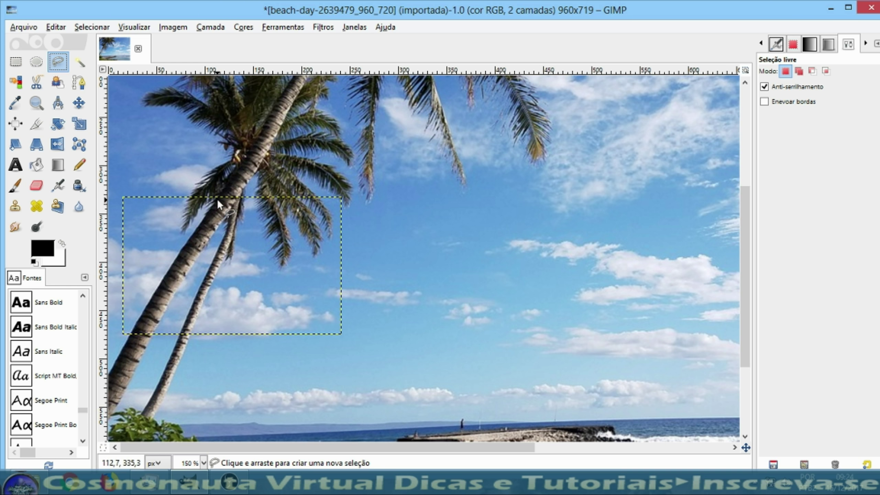
click(799, 72)
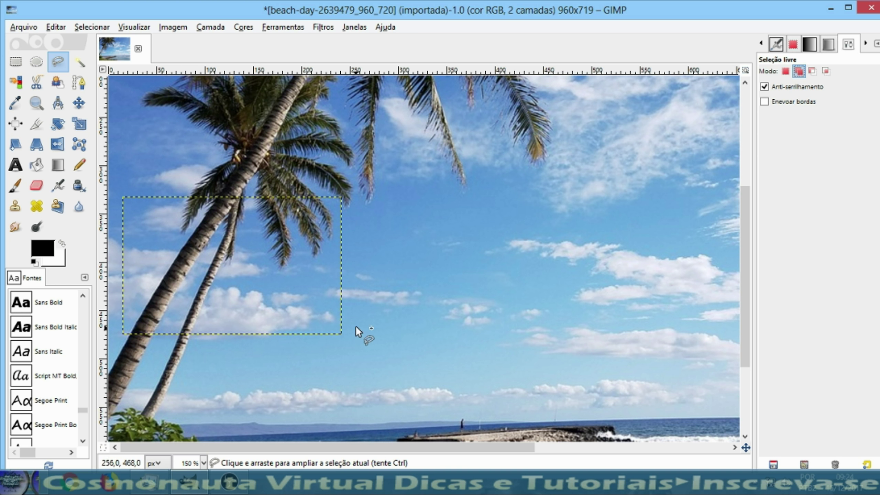
Trace the thin palm trunk with Free Select points, adding it to the selection
scroll(167, 299, up, 3)
click(318, 187)
click(298, 234)
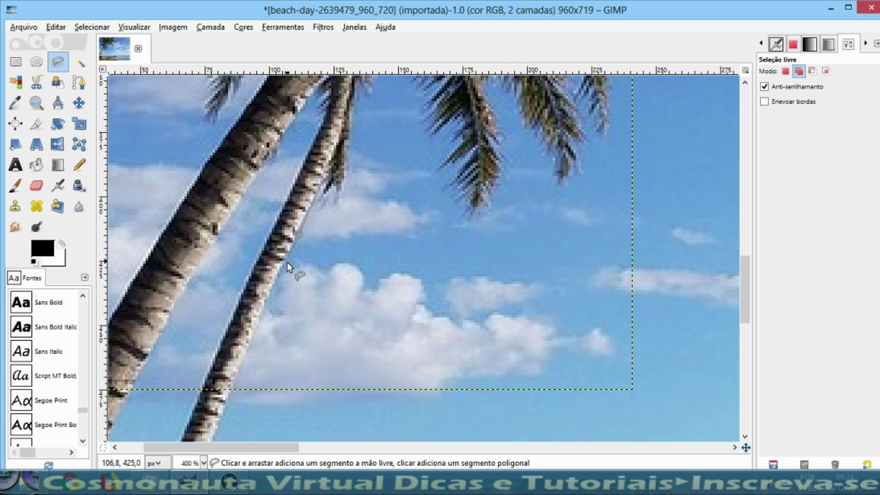
click(274, 281)
scroll(269, 295, down, 5)
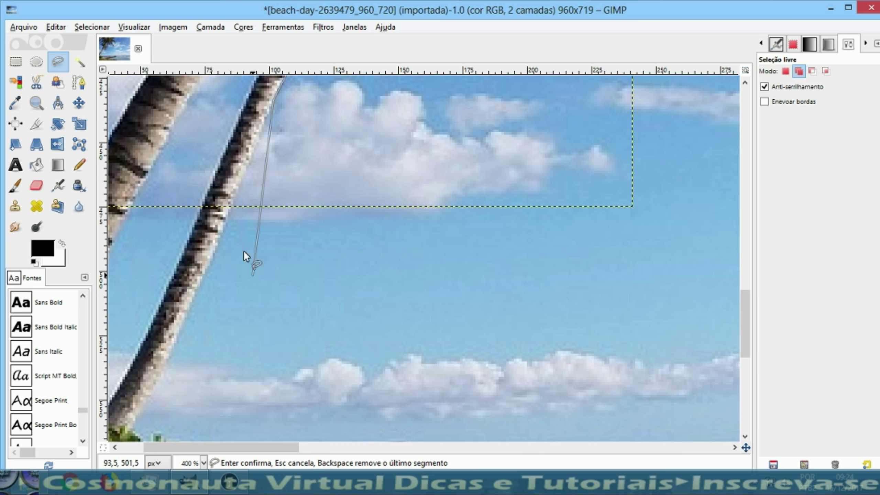
click(238, 188)
click(235, 203)
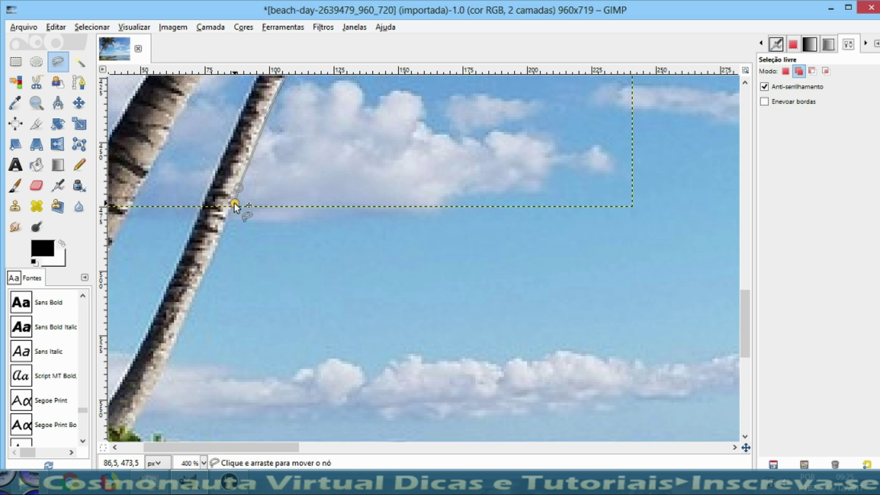
click(204, 204)
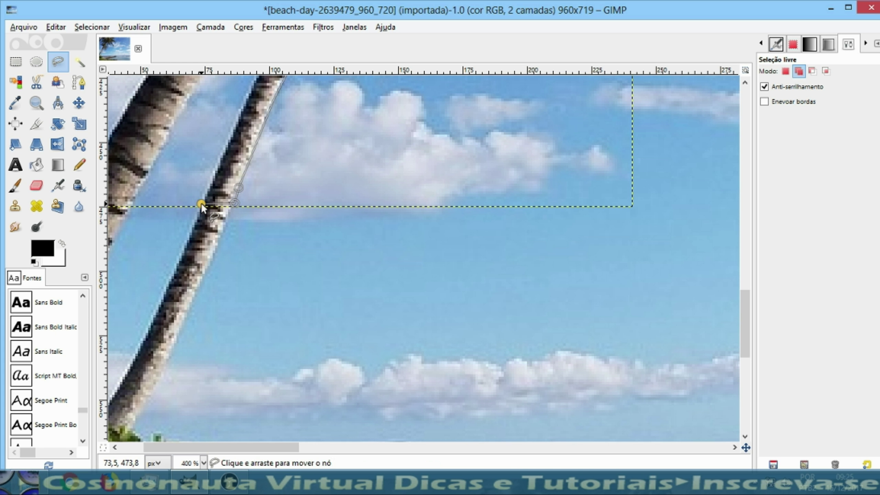
scroll(201, 202, up, 3)
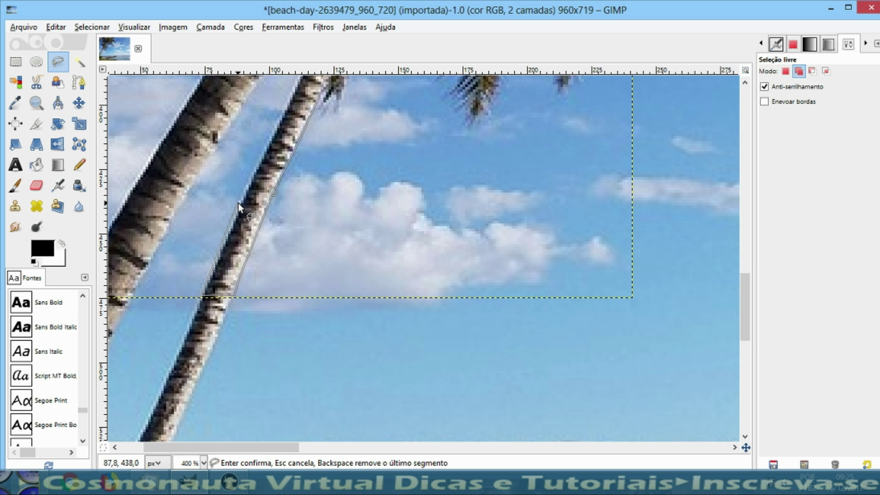
scroll(242, 203, up, 3)
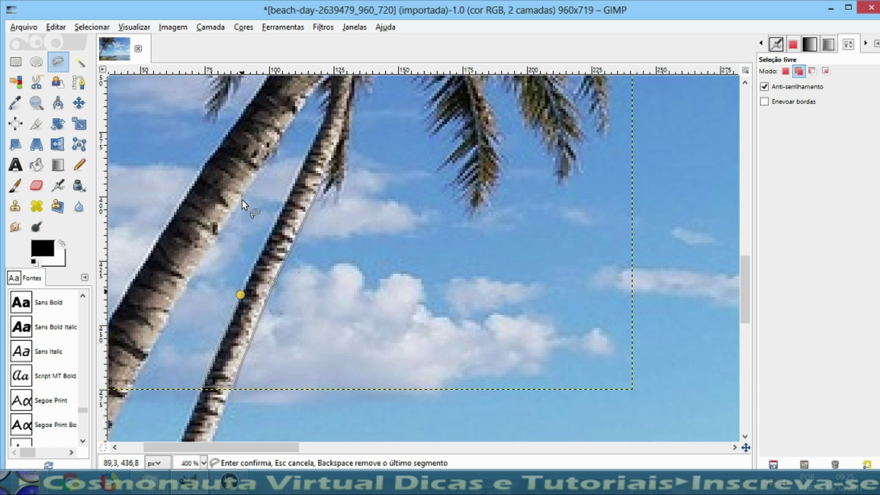
click(285, 199)
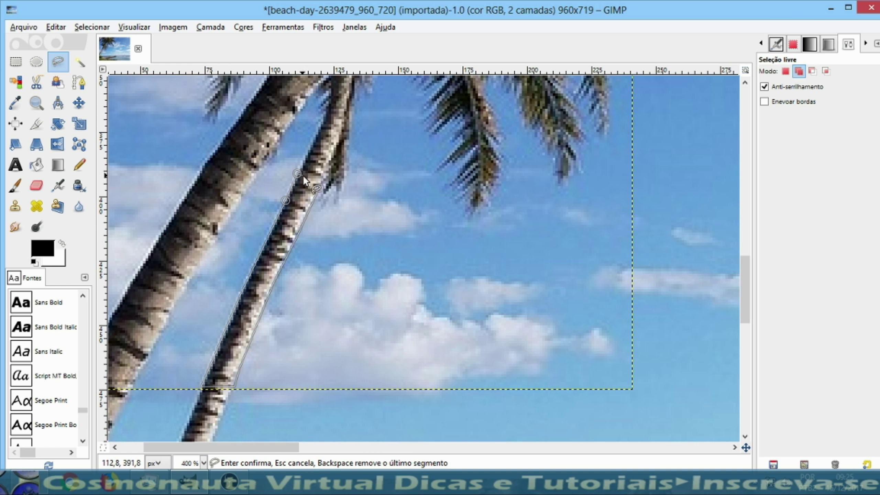
click(318, 189)
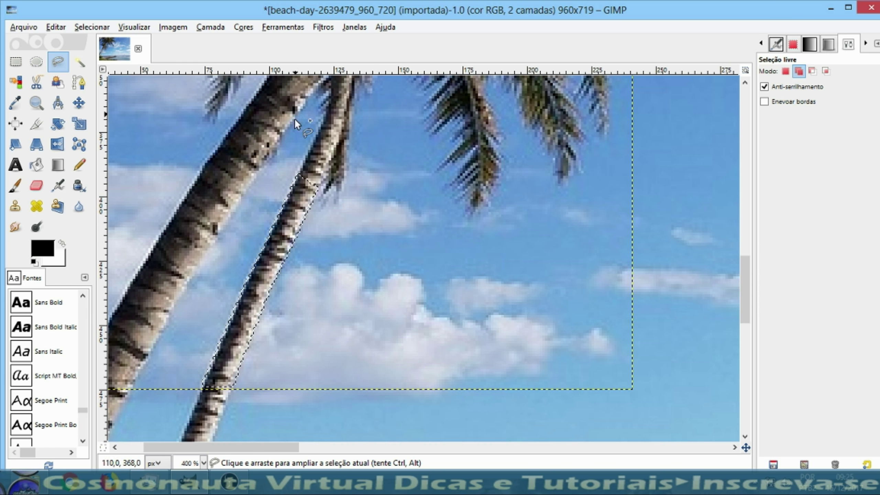
Trace around the thick palm trunk, commit the selection, and show the layers list
drag(747, 287, 742, 264)
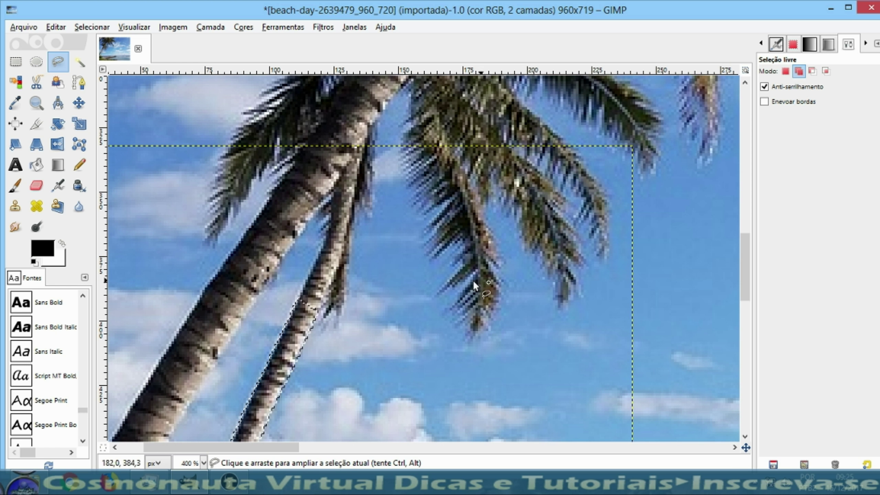
click(301, 233)
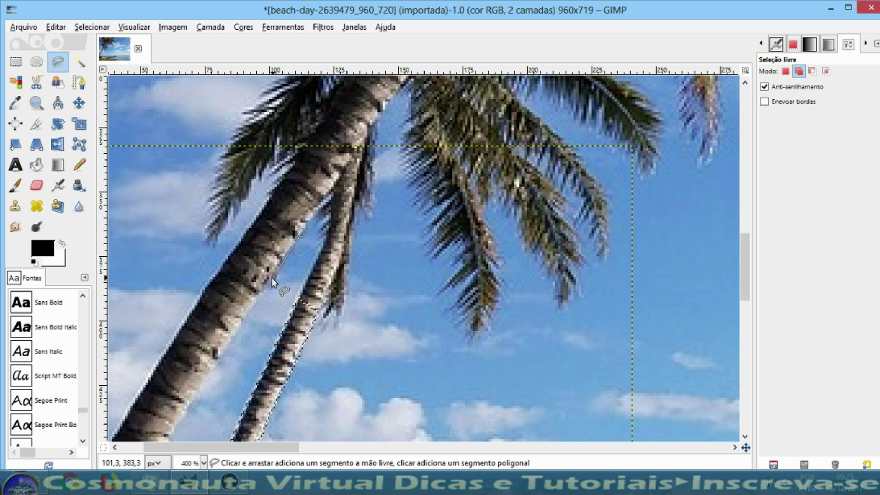
scroll(268, 278, down, 2)
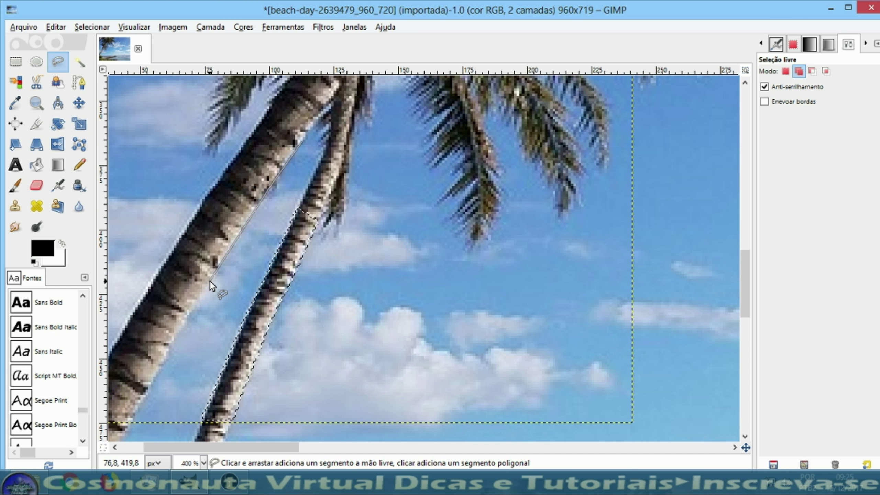
scroll(207, 281, down, 2)
click(165, 265)
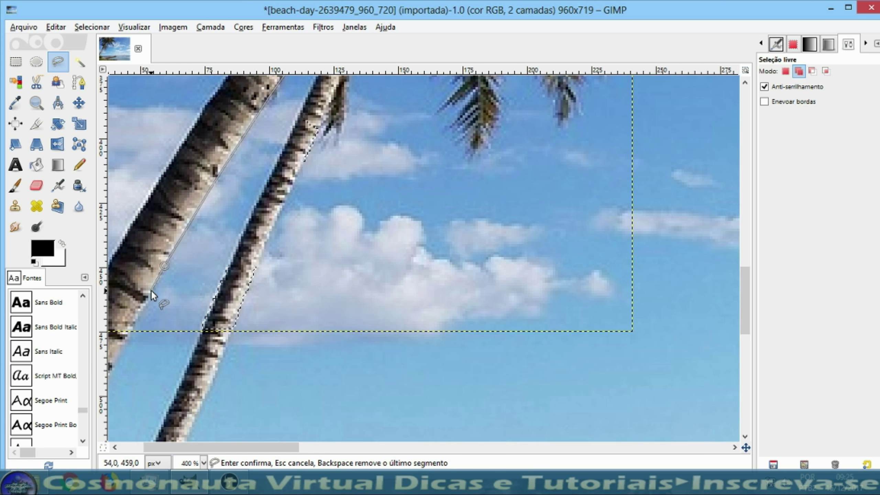
click(147, 300)
click(135, 322)
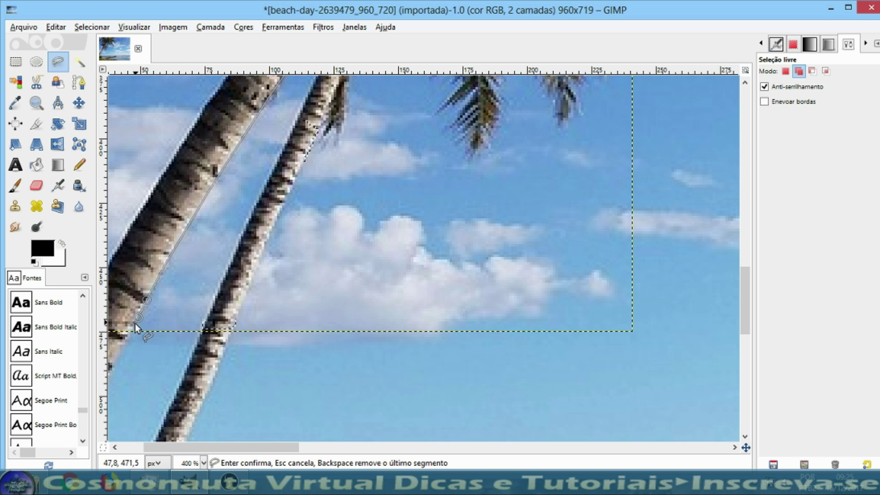
drag(265, 446, 225, 445)
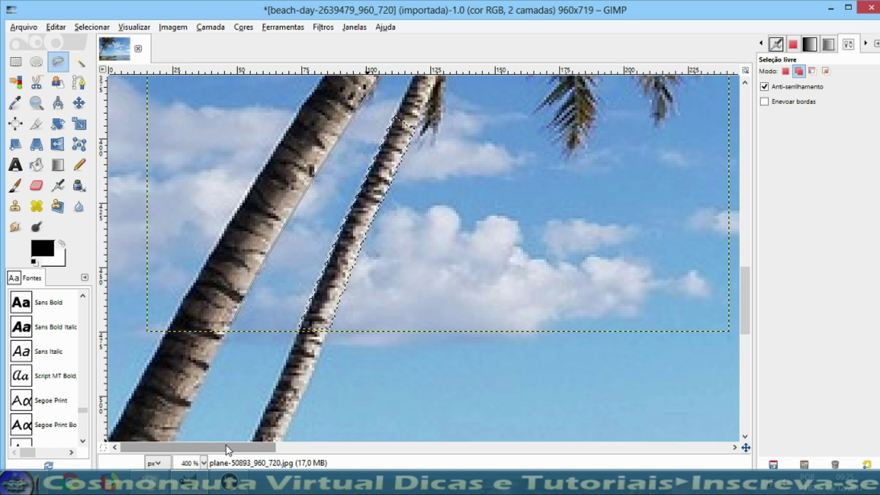
click(170, 319)
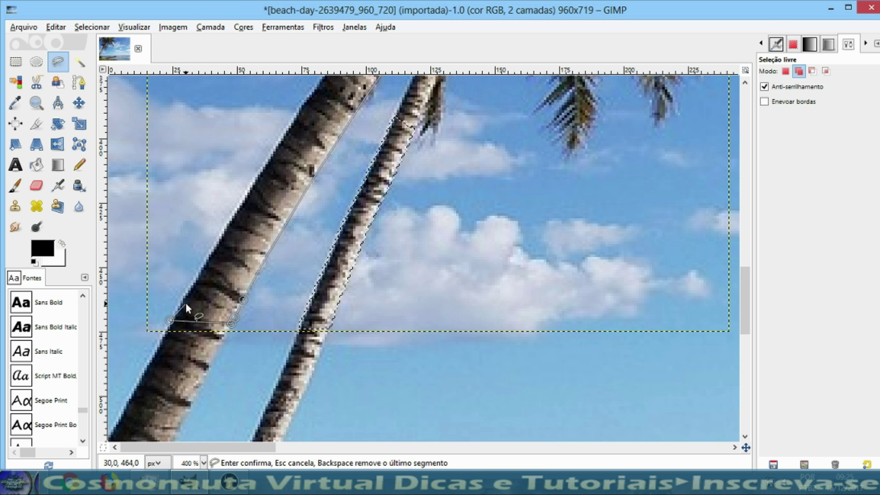
scroll(185, 301, up, 3)
click(247, 284)
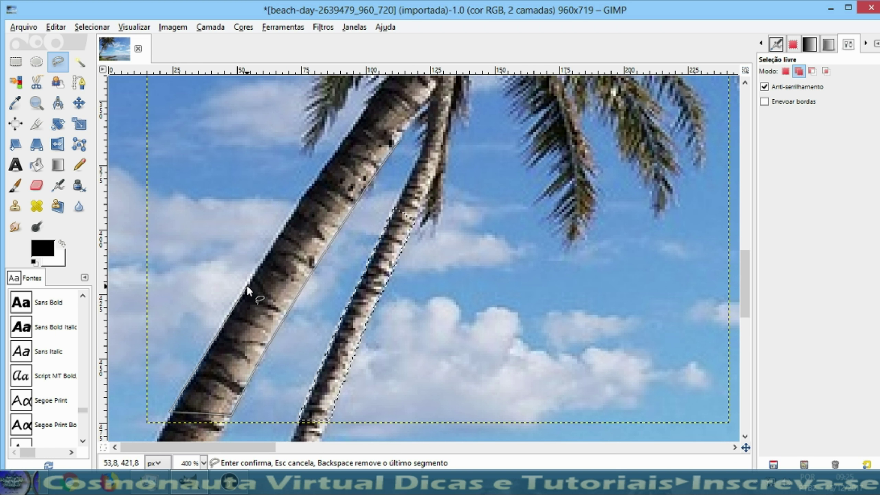
key(Return)
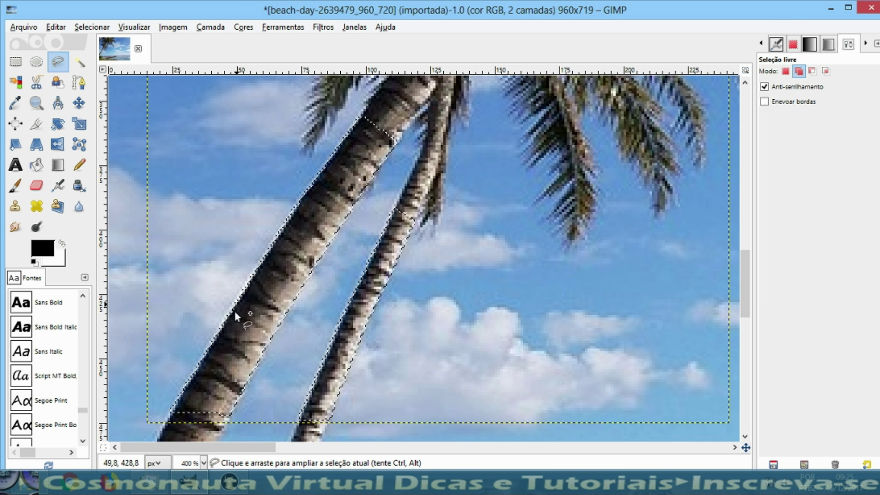
click(761, 43)
click(761, 42)
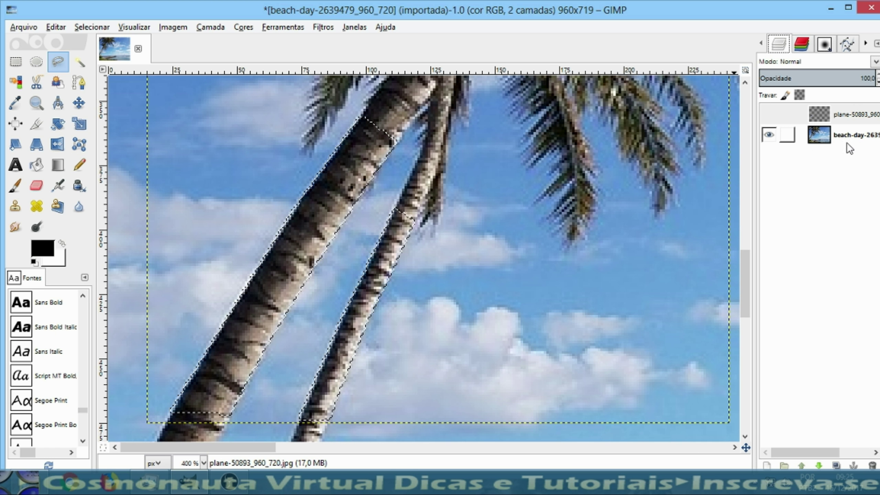
Copy the selected trunks from the beach-day layer and paste them as a floating selection
click(821, 136)
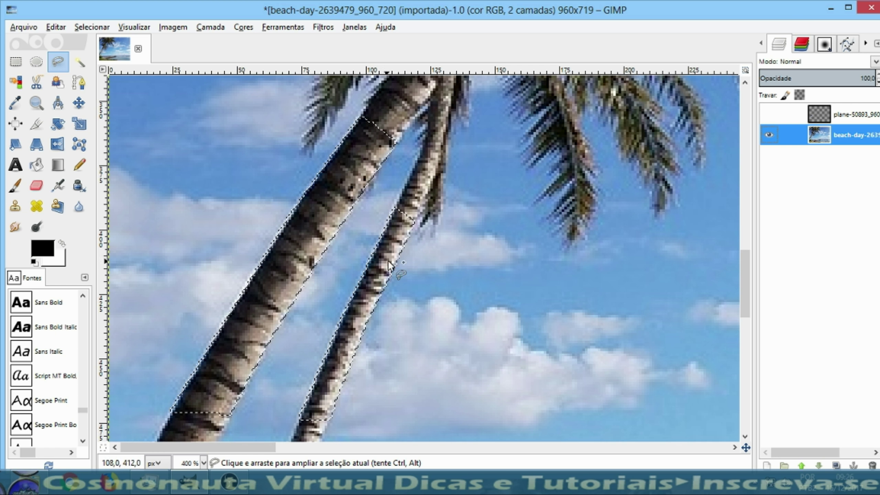
right_click(336, 192)
mouse_move(365, 220)
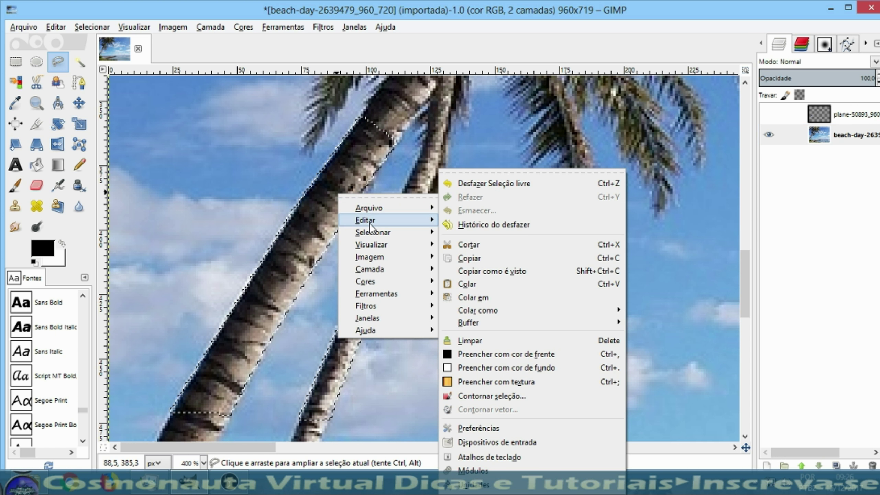
click(473, 260)
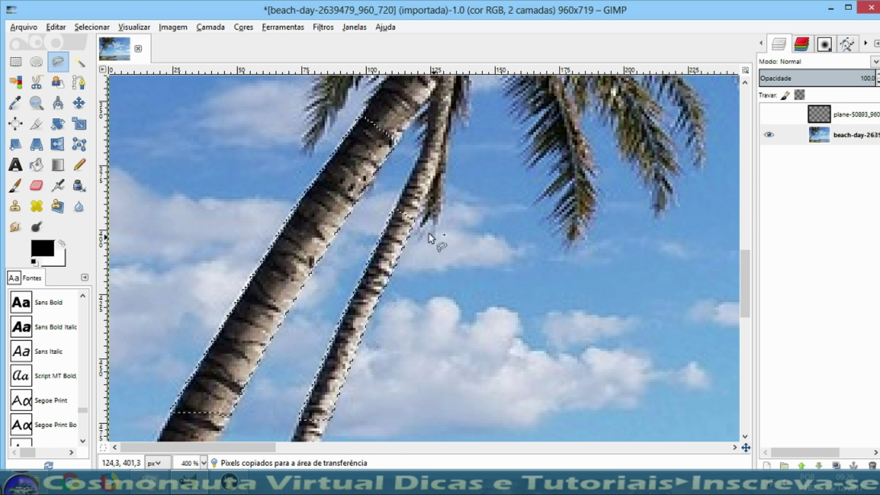
right_click(332, 190)
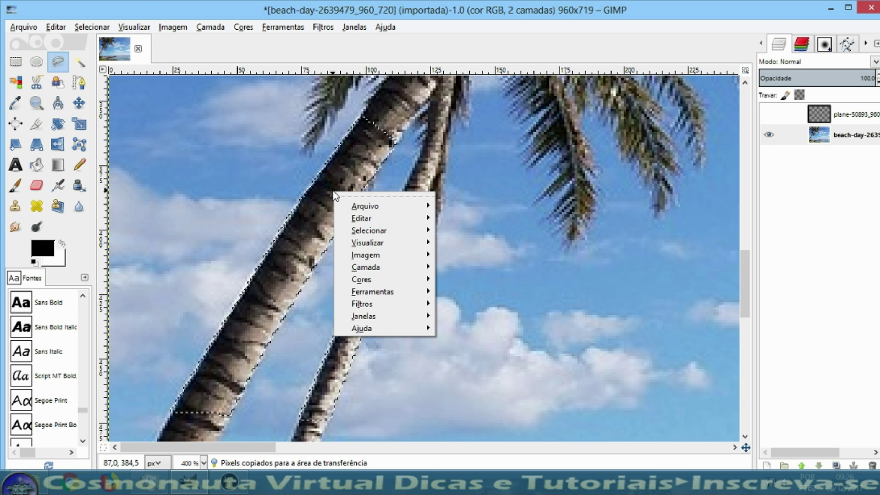
mouse_move(371, 218)
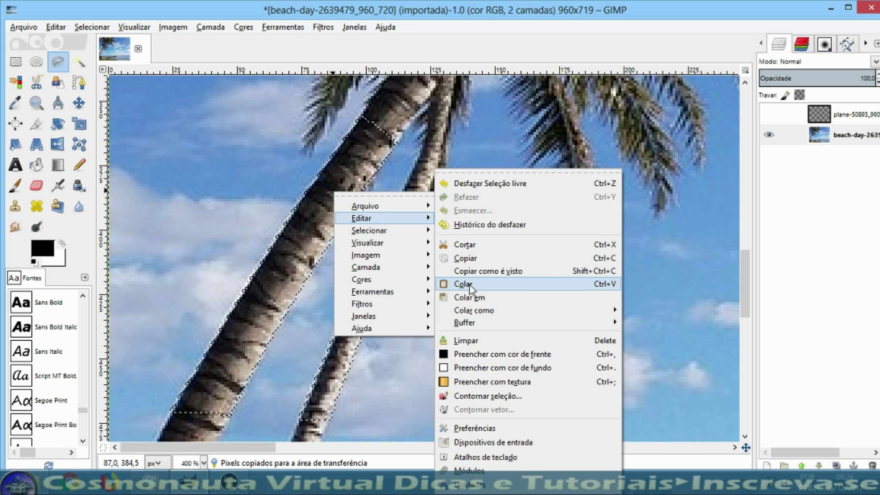
click(469, 284)
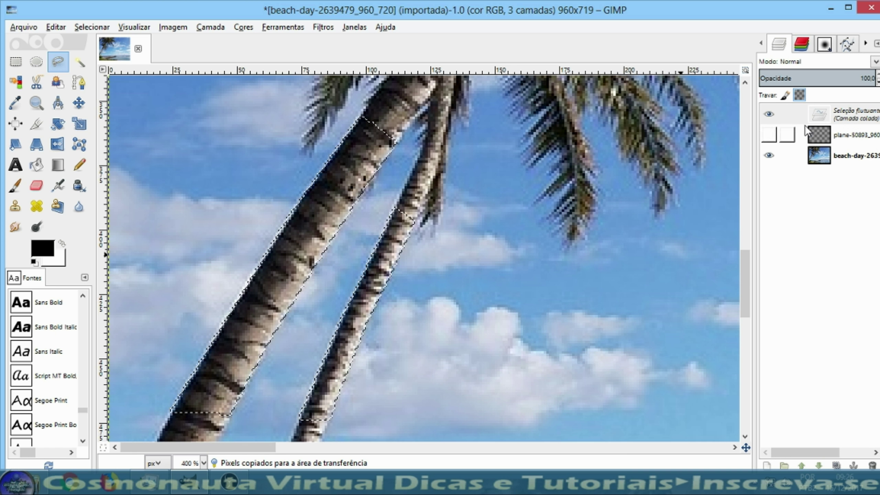
Turn the pasted trunks into a new layer and make the airplane layer visible again
click(821, 115)
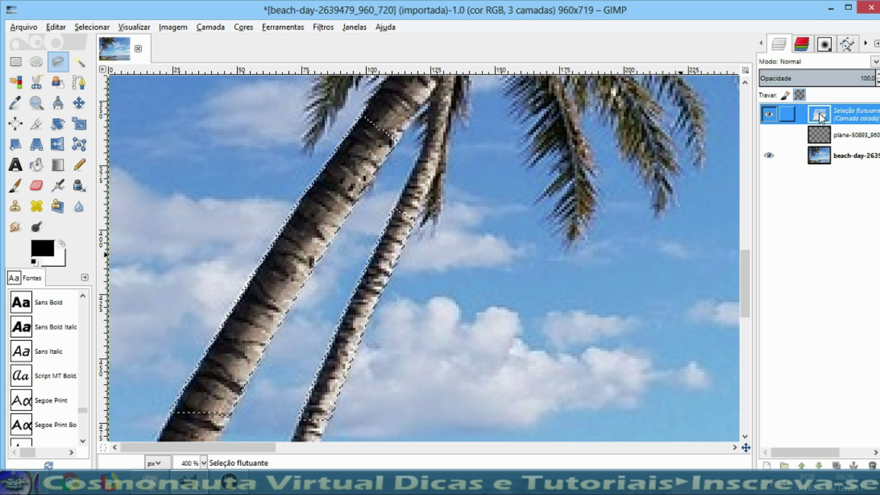
right_click(824, 110)
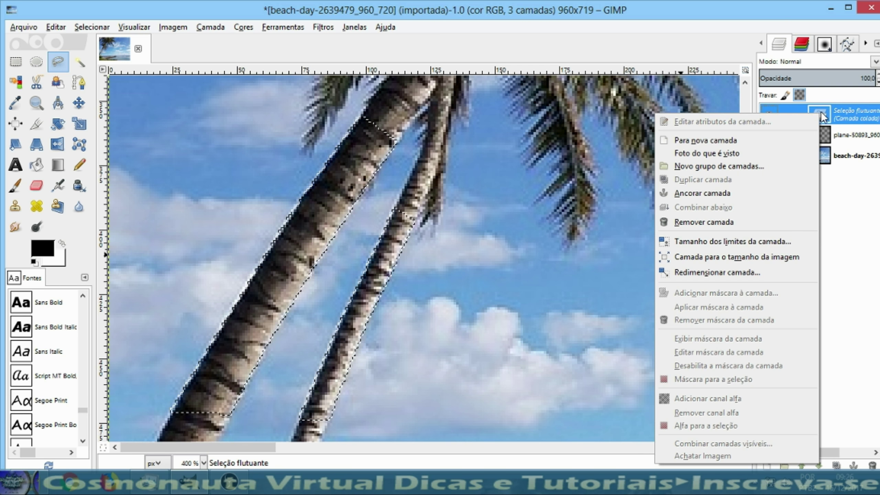
click(688, 139)
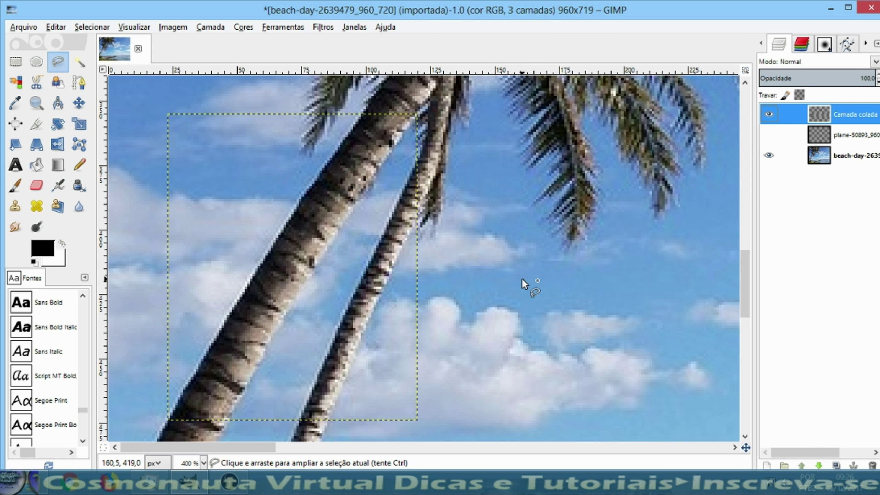
click(775, 136)
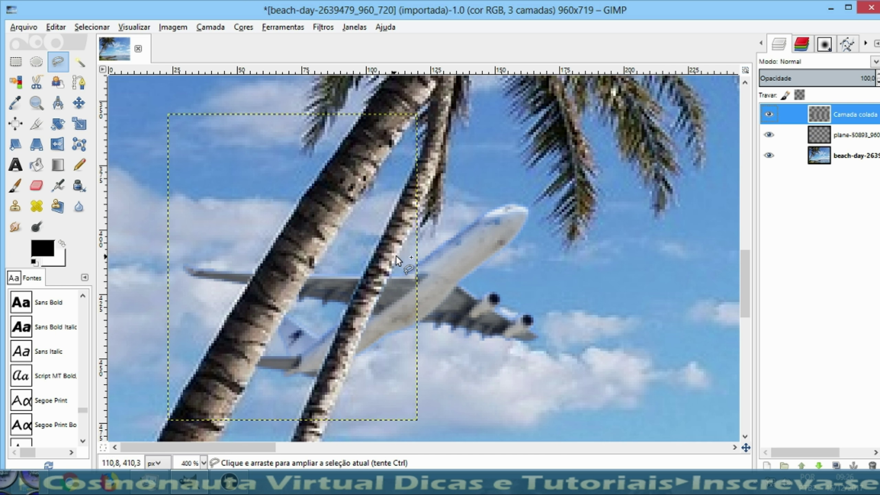
Position the airplane layer behind the palm trunks, then view at 100% with the beach layer active
key(2)
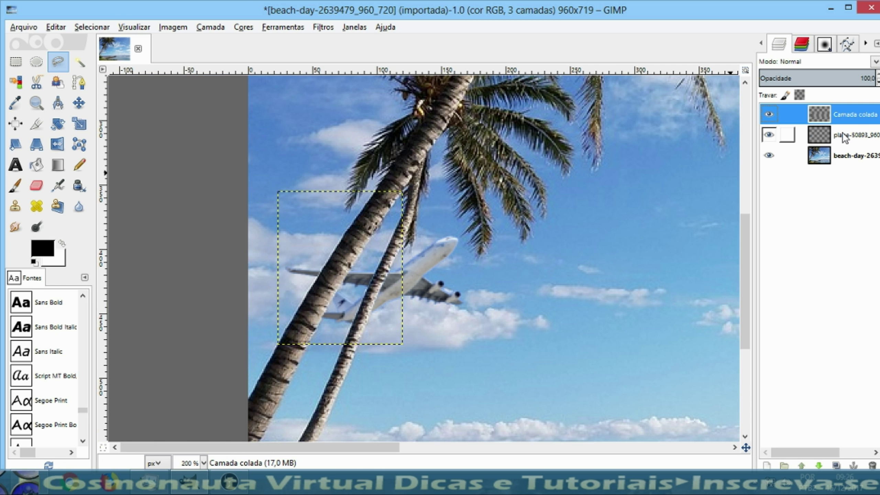
click(819, 137)
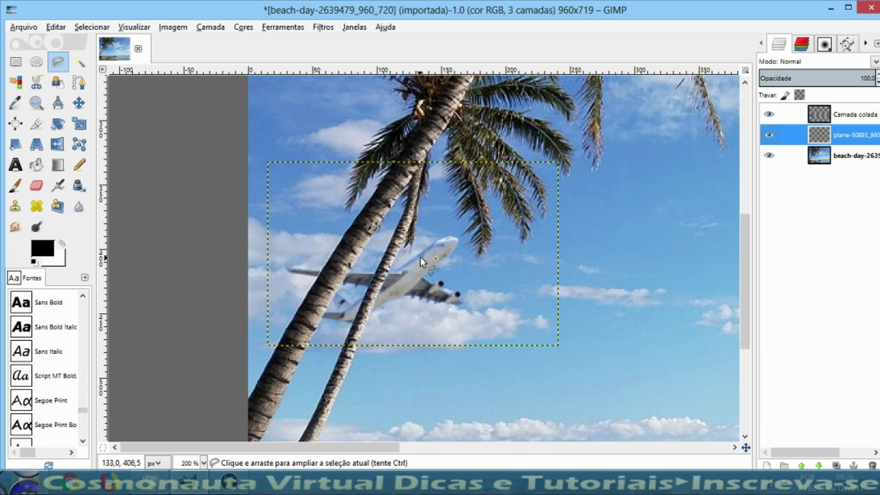
click(80, 104)
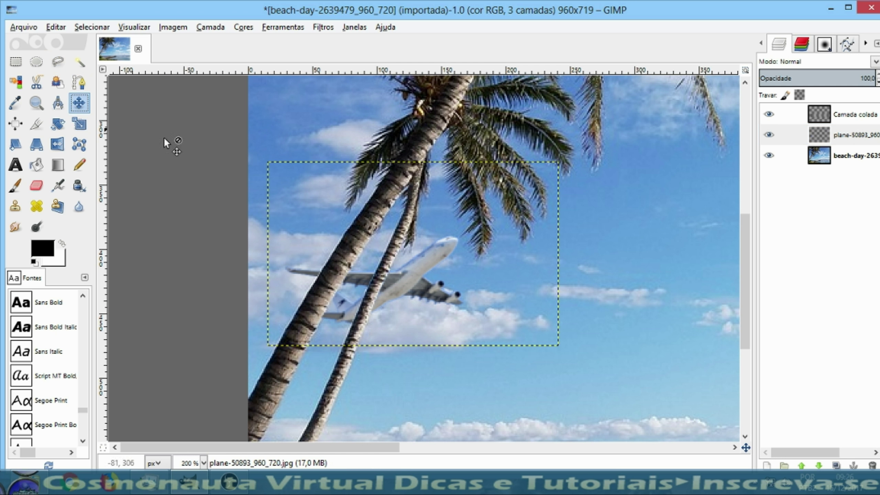
click(415, 275)
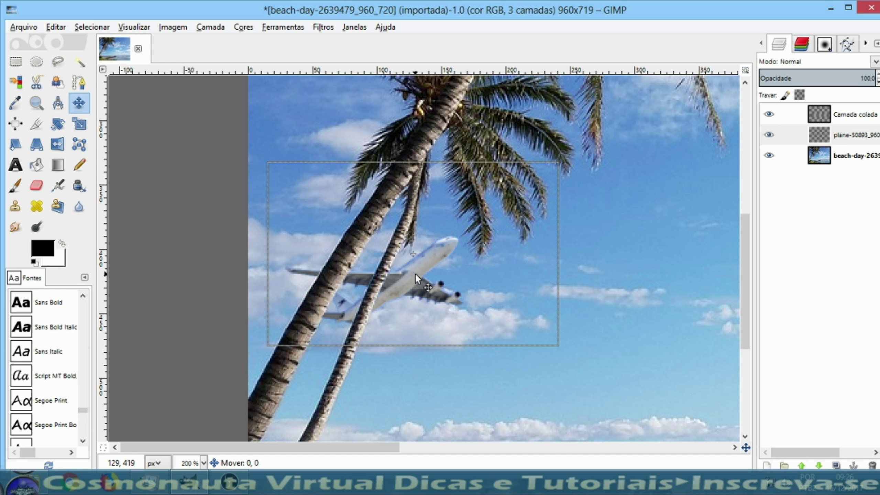
drag(416, 274, 425, 255)
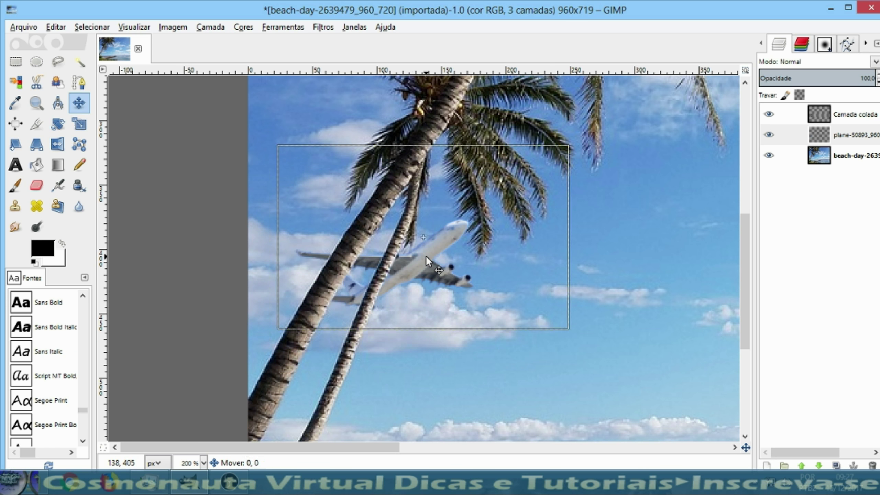
mouse_move(425, 255)
mouse_down()
mouse_move(423, 295)
mouse_move(389, 347)
mouse_move(397, 355)
mouse_up()
mouse_move(400, 351)
mouse_down()
mouse_move(456, 152)
mouse_move(419, 272)
mouse_up()
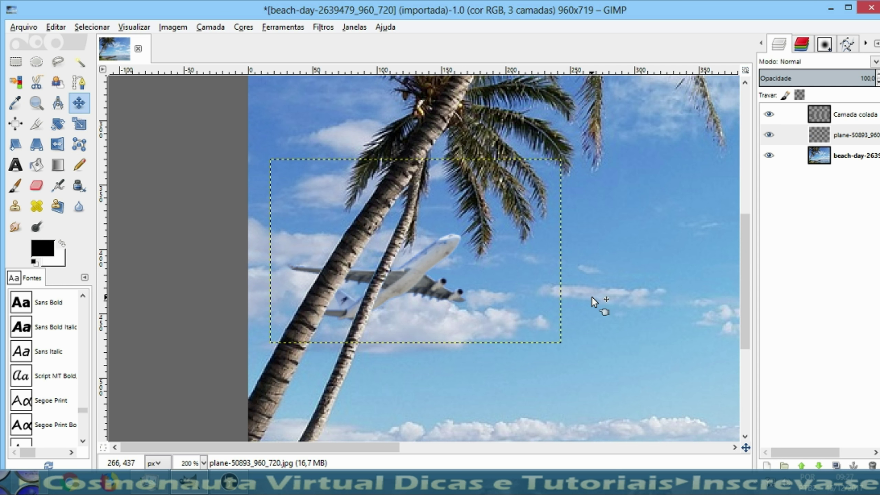
key(1)
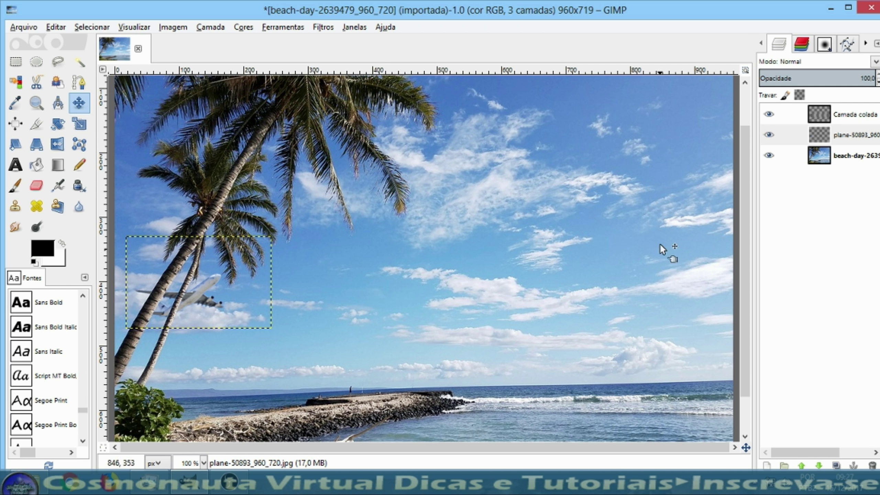
click(820, 162)
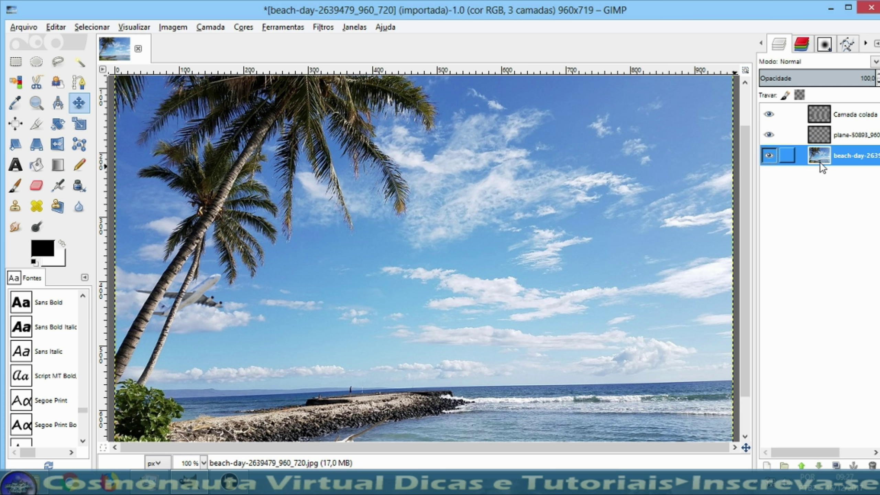